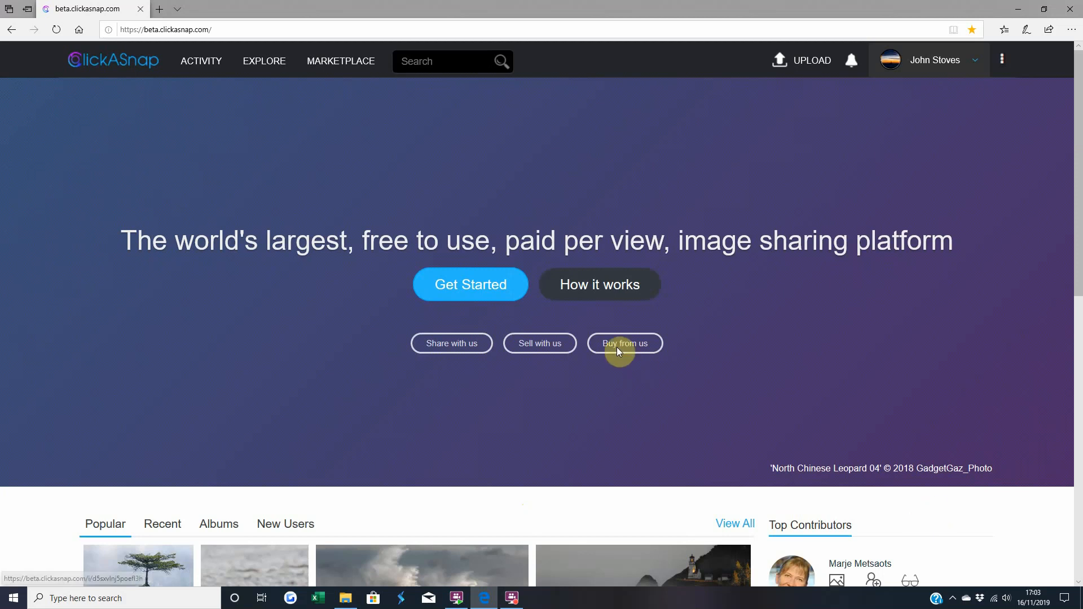
# - Open the account's list of uploaded images
pyautogui.click(947, 70)
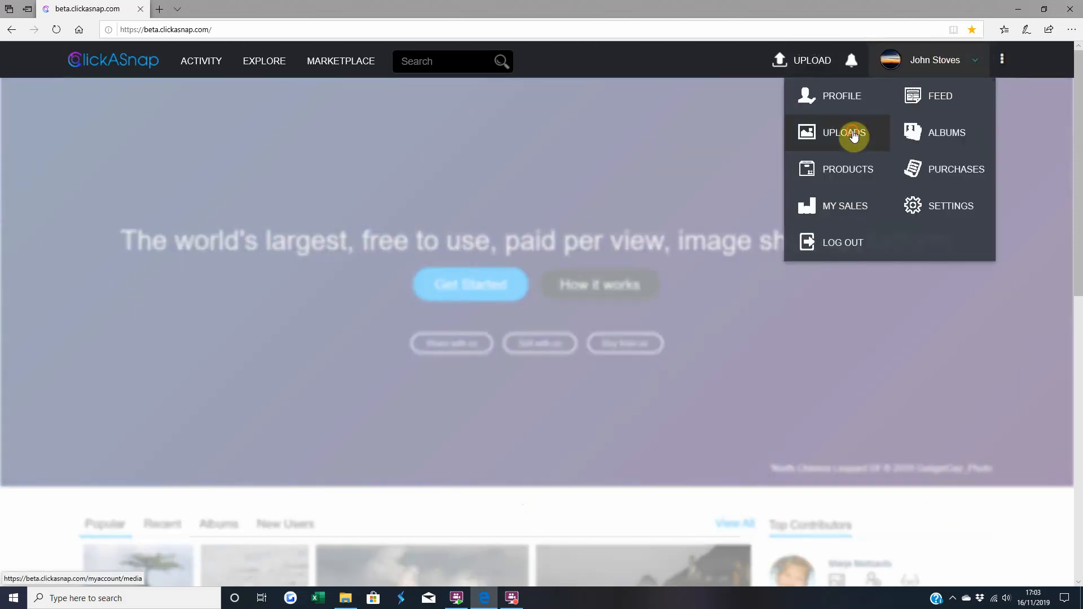
pyautogui.click(851, 136)
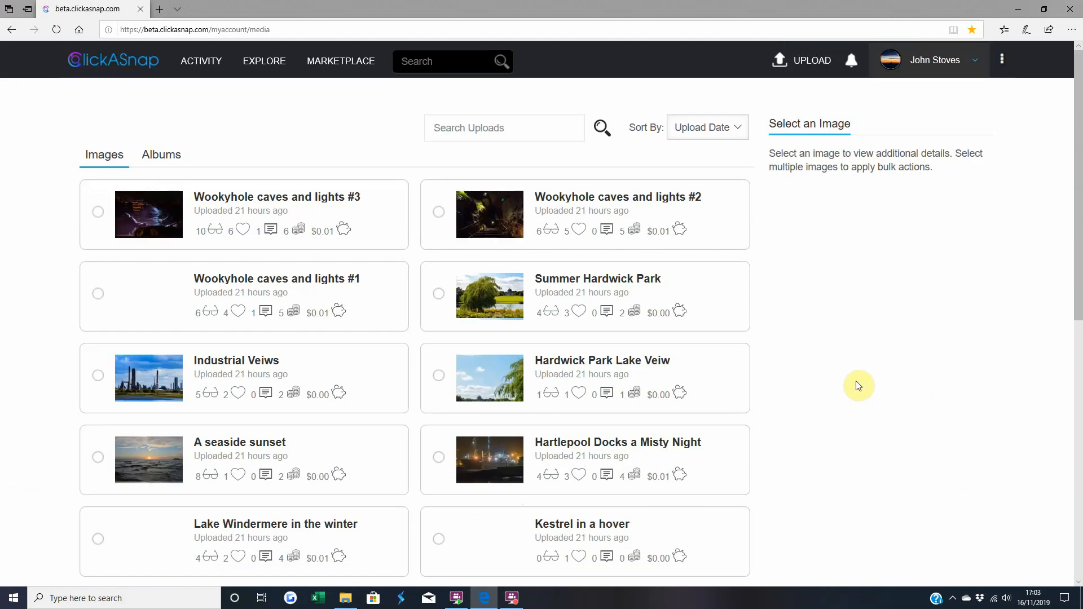
# - Upload the photo March 2018-1 from the 2018 pictures folder
pyautogui.click(804, 62)
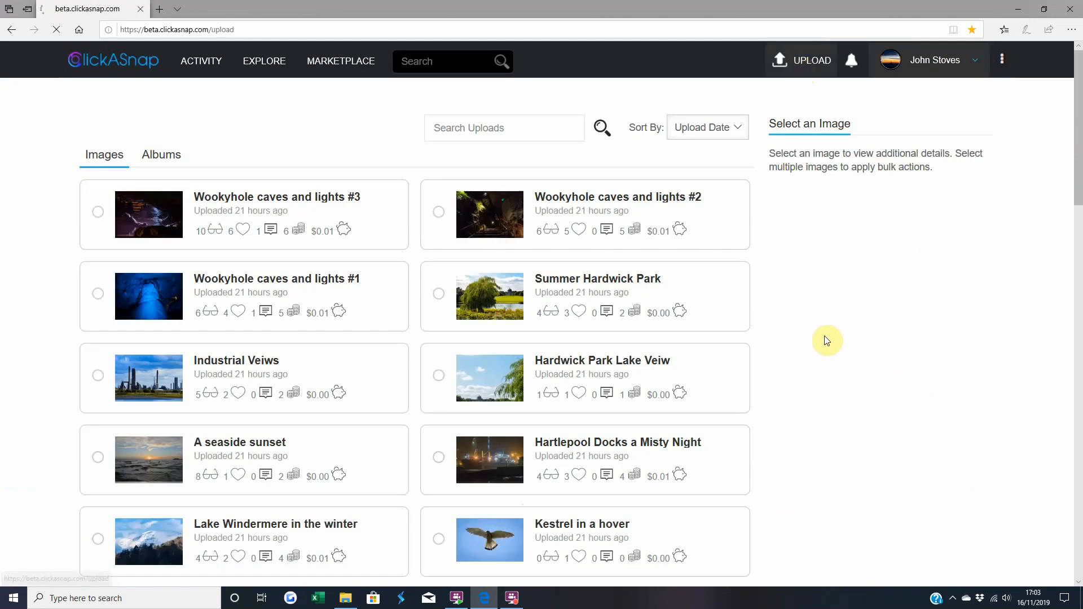
pyautogui.click(431, 397)
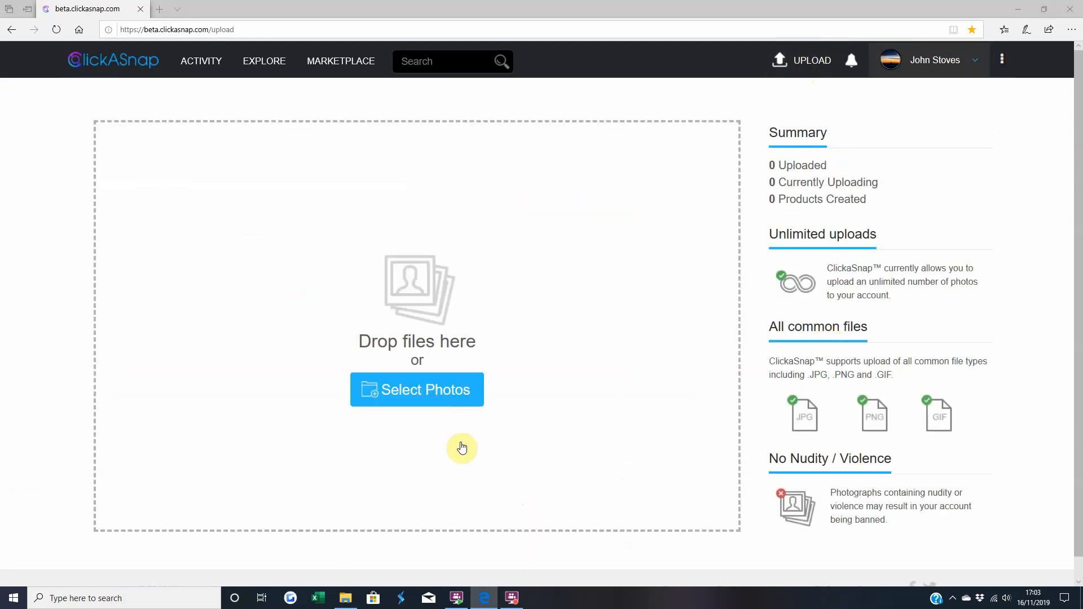
pyautogui.scroll(-10, 581, 403)
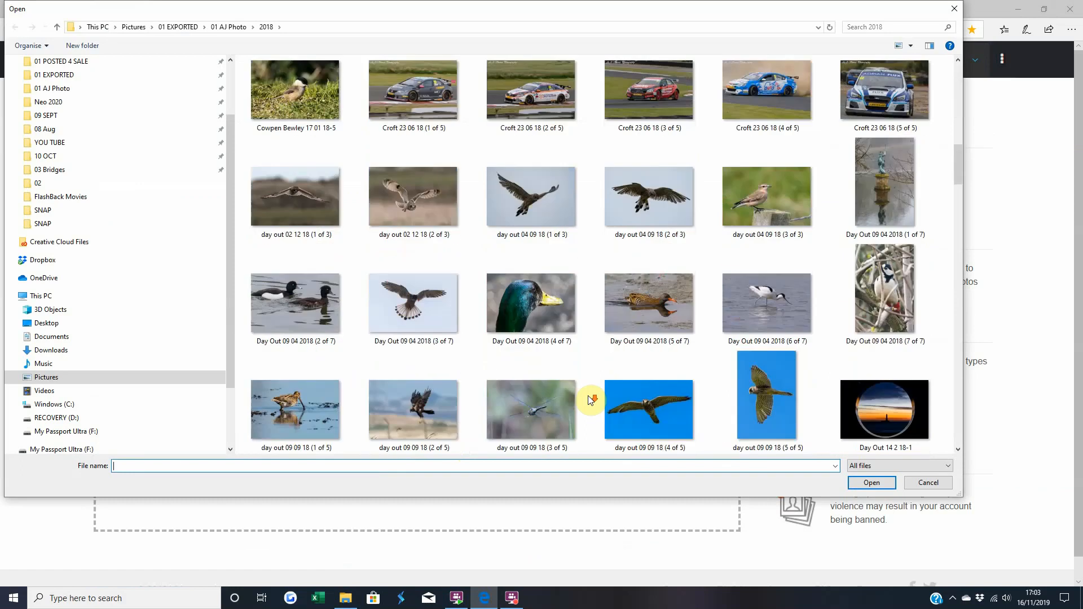
pyautogui.scroll(-15, 591, 400)
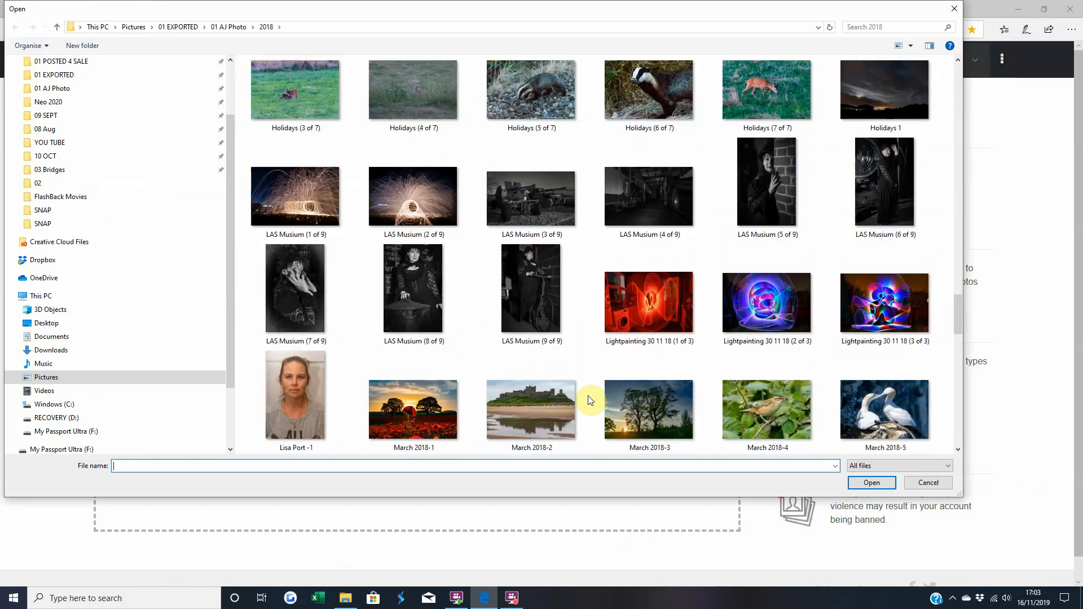
pyautogui.scroll(-10, 591, 400)
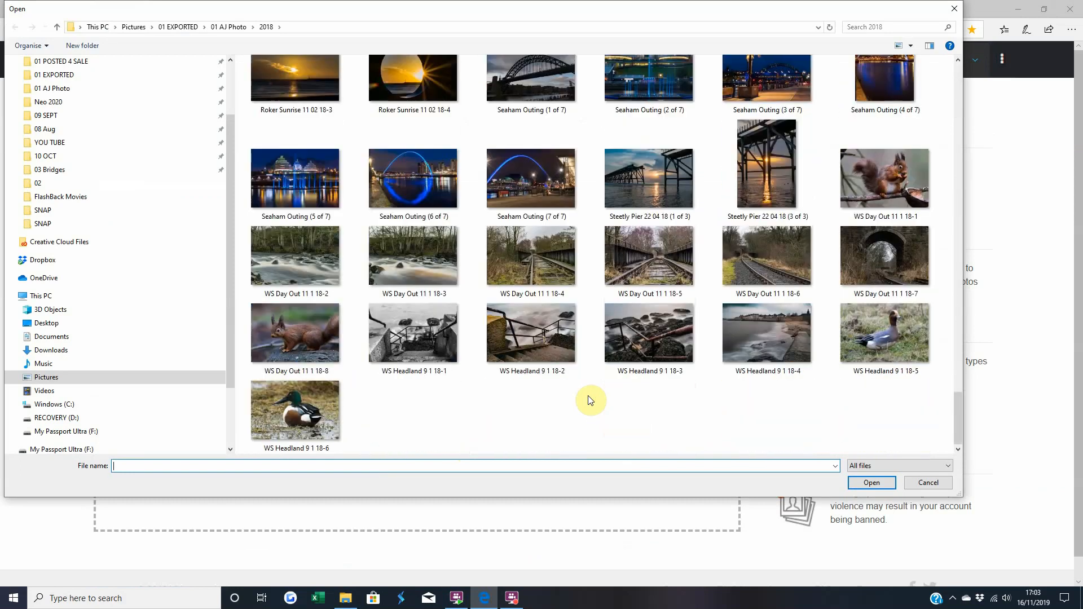
pyautogui.scroll(2, 591, 400)
pyautogui.scroll(2, 591, 400)
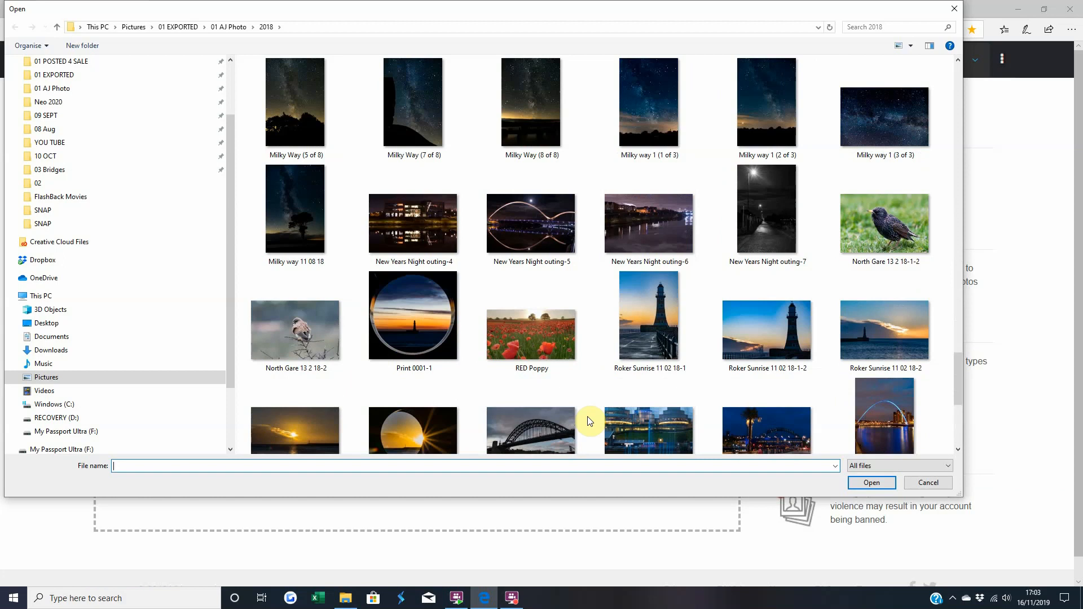
pyautogui.scroll(2, 589, 421)
pyautogui.click(410, 114)
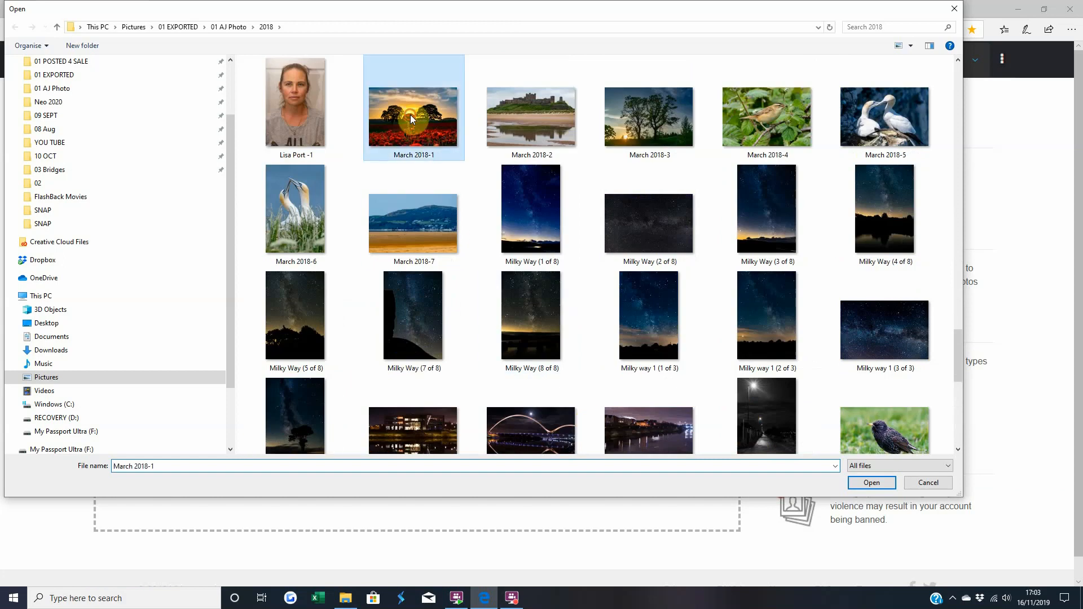
pyautogui.click(869, 481)
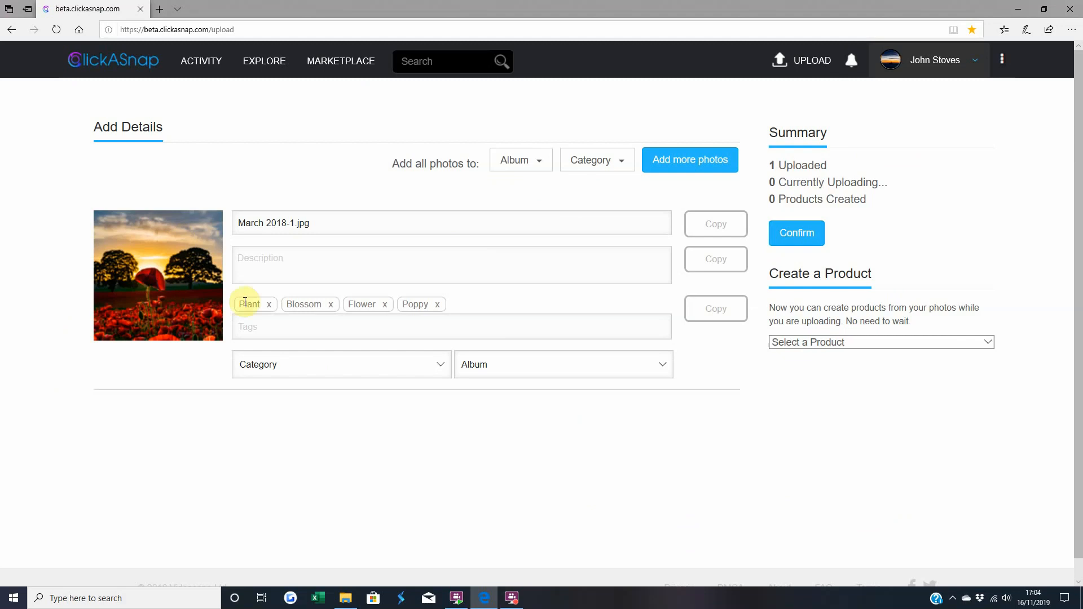
# - Assign all uploaded photos to the Landscape album and the Landscape category
pyautogui.click(541, 165)
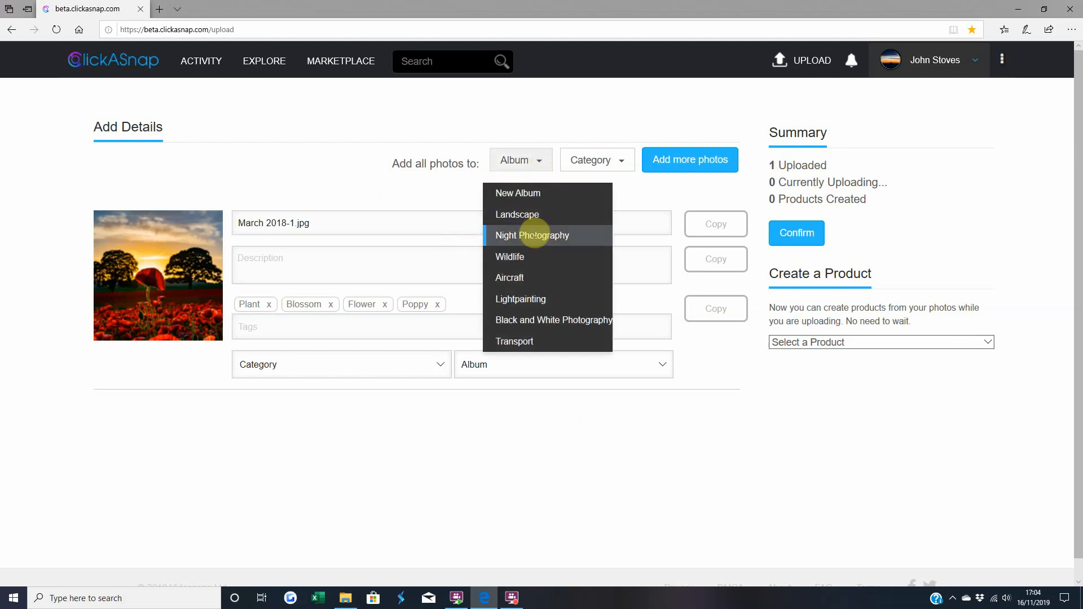
pyautogui.click(538, 217)
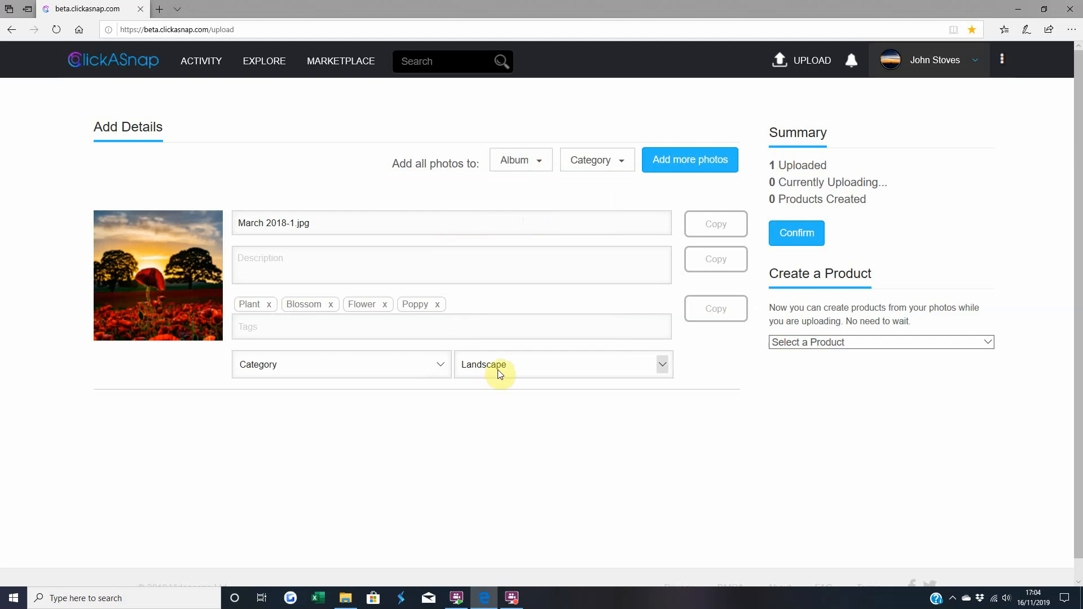
pyautogui.click(601, 160)
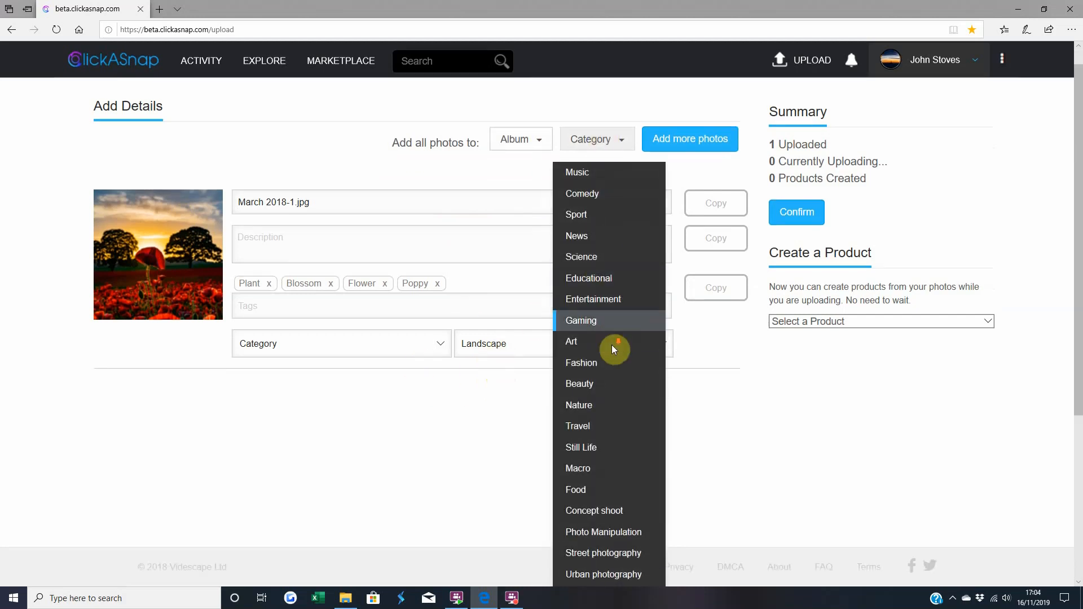
pyautogui.scroll(-5, 612, 429)
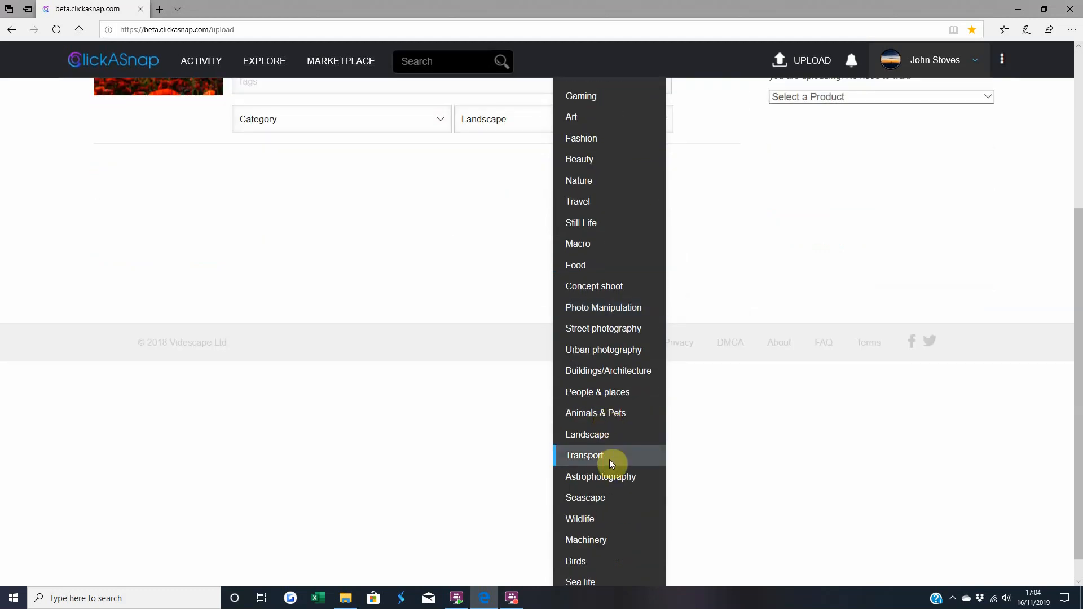
pyautogui.scroll(-1, 612, 459)
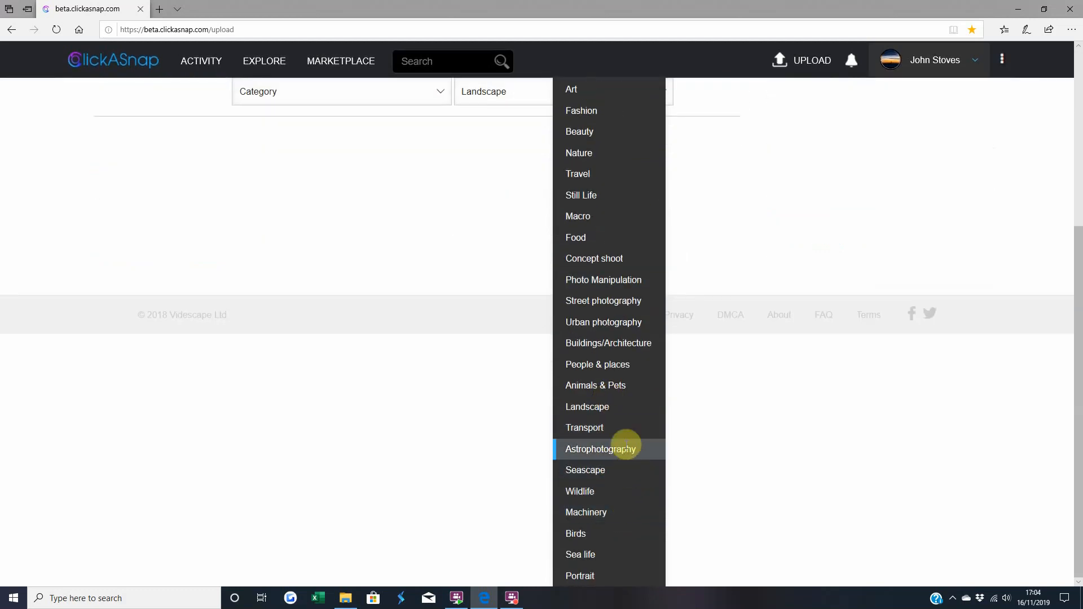
pyautogui.click(615, 409)
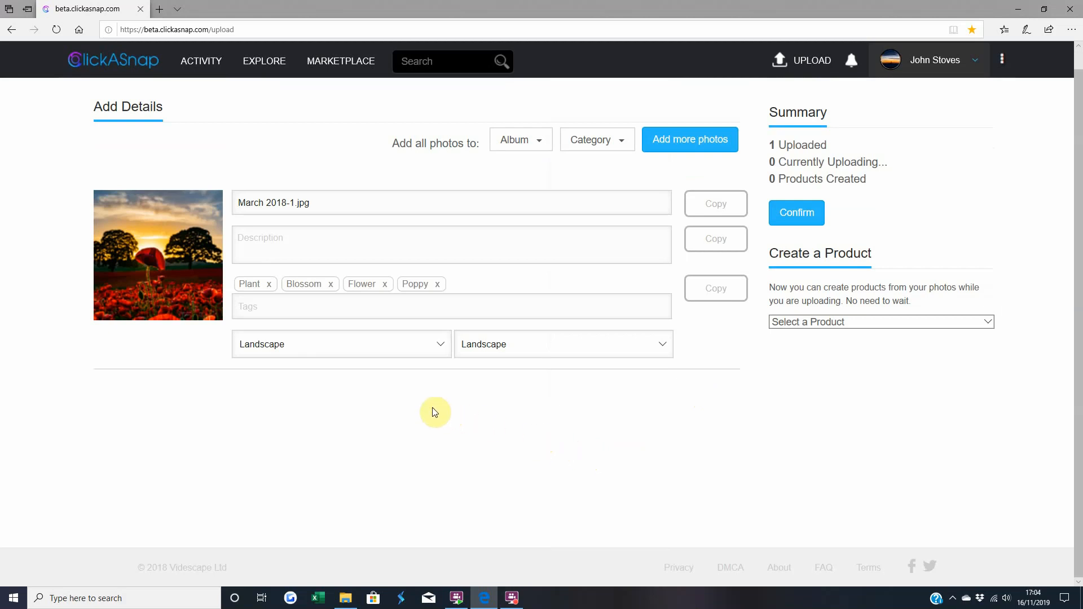
# - Replace the photo's title with "Poppy Fields at sunset"
pyautogui.click(297, 204)
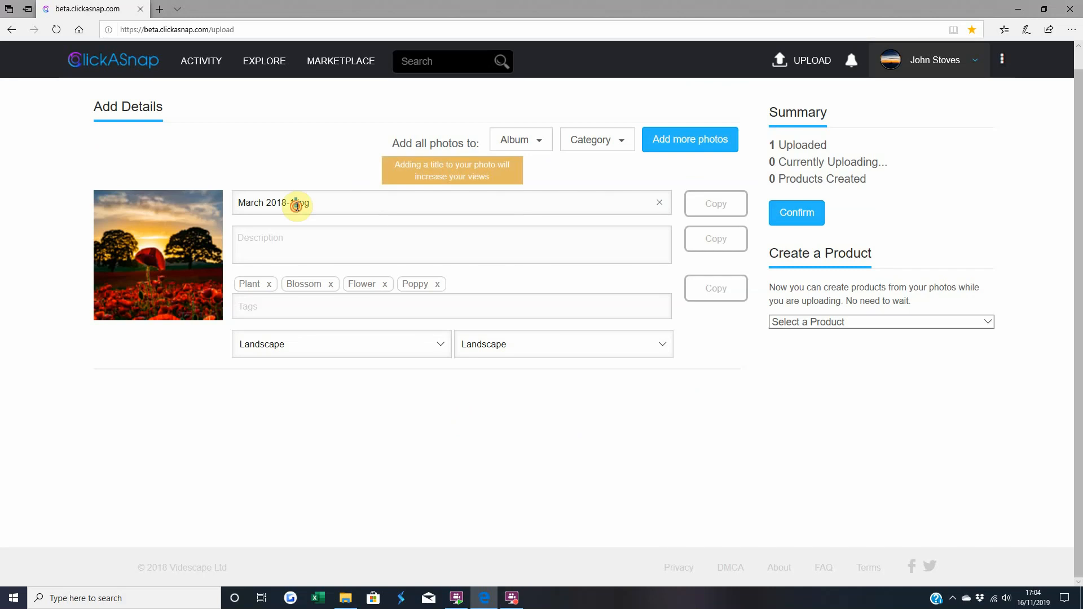
pyautogui.tripleClick(296, 204)
pyautogui.write('Poppy Fields at sunset')
# - Enter the photo description "Taken in the northeast of England, poppy fields at sunset"
pyautogui.click(274, 232)
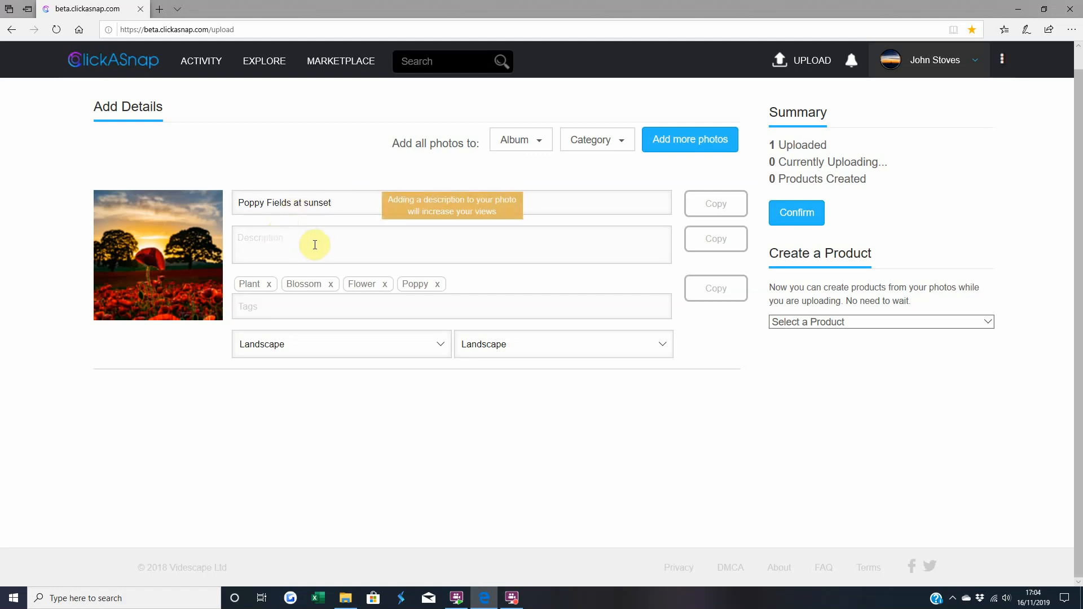
pyautogui.write('Take')
pyautogui.write('n in the north')
pyautogui.write('east')
pyautogui.write(' of England')
pyautogui.write(', p op')
pyautogui.write('op')
pyautogui.write('py f')
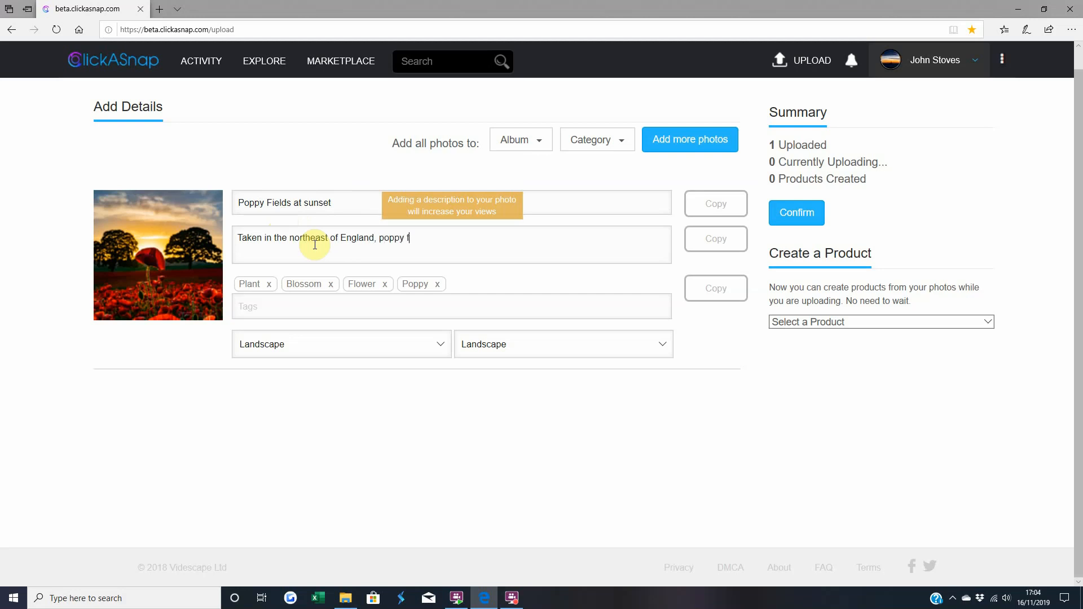
pyautogui.write('ields at sunset')
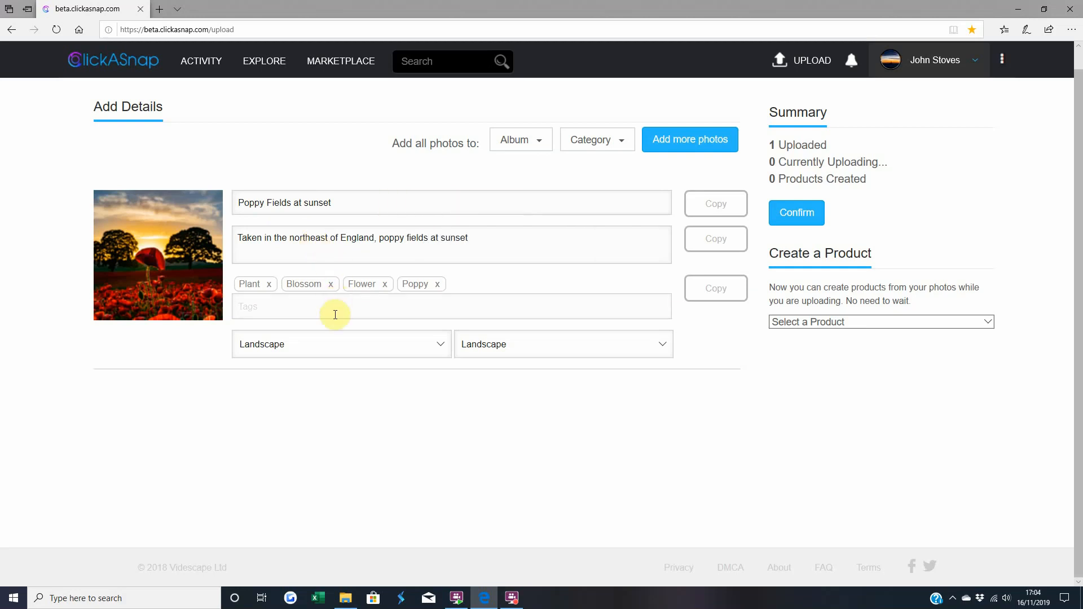
# - Add the tags "fields" and "landscape" to the photo
pyautogui.click(335, 315)
pyautogui.write('fields')
pyautogui.press('Return')
pyautogui.write('landscape')
pyautogui.press('Return')
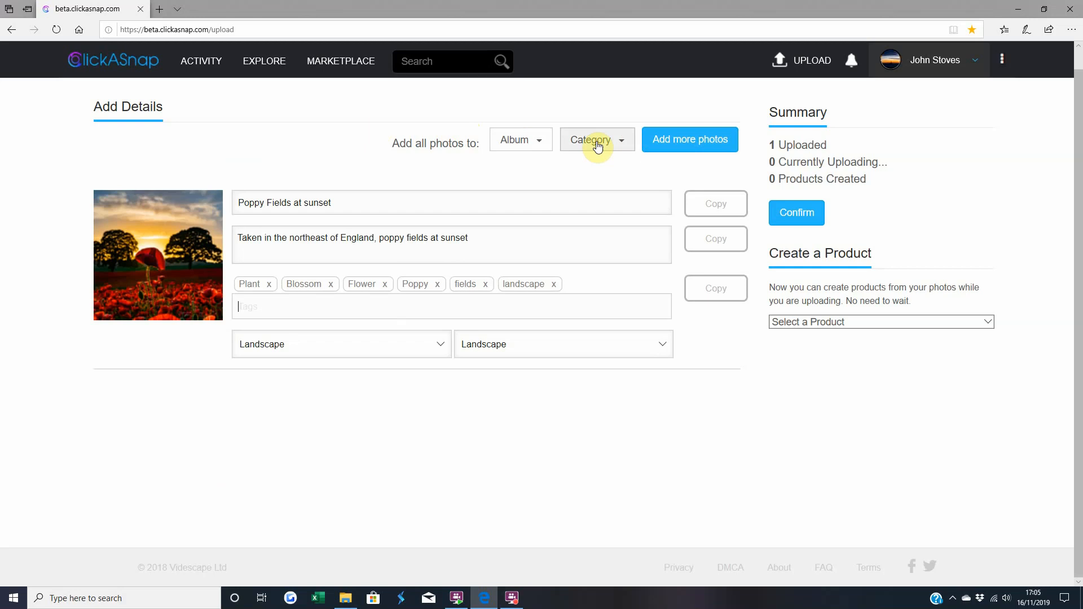
pyautogui.click(525, 141)
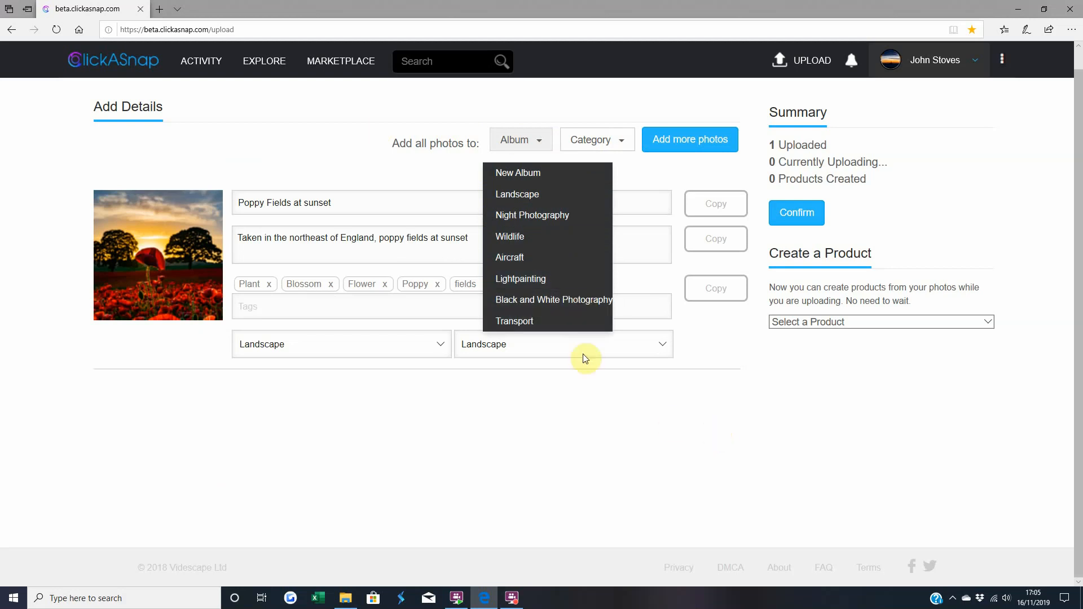
pyautogui.click(816, 456)
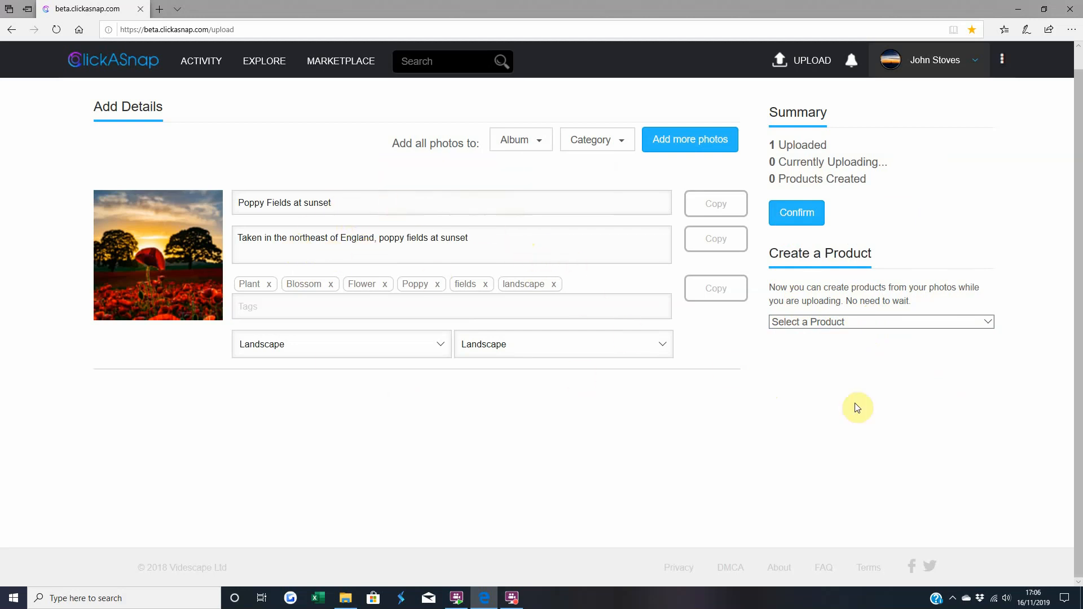
# - Create a Digital Download product from the photo with a selling price of £5
pyautogui.click(868, 325)
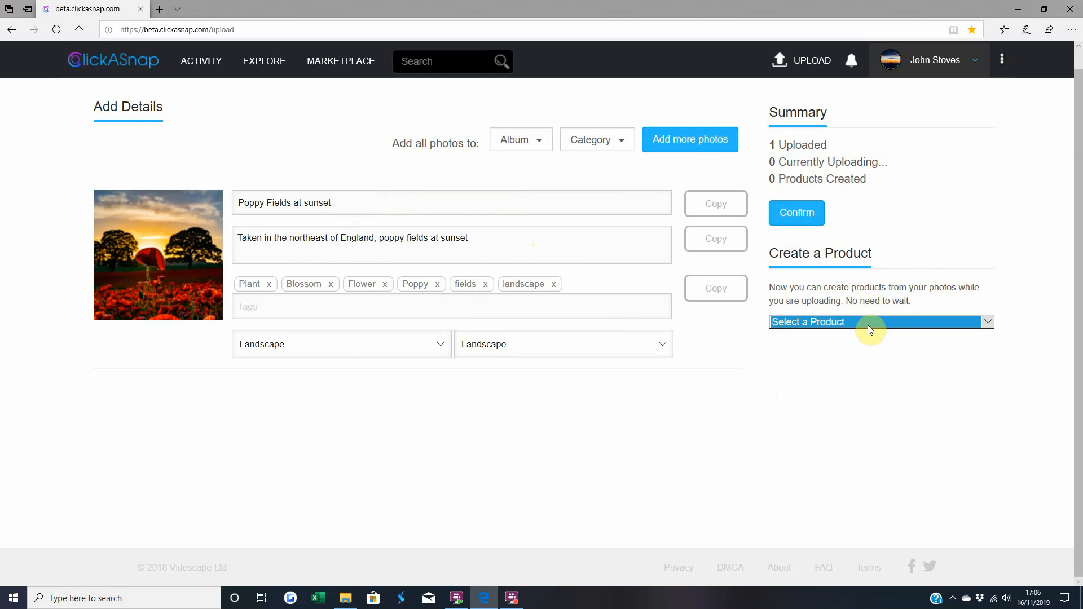
pyautogui.click(868, 325)
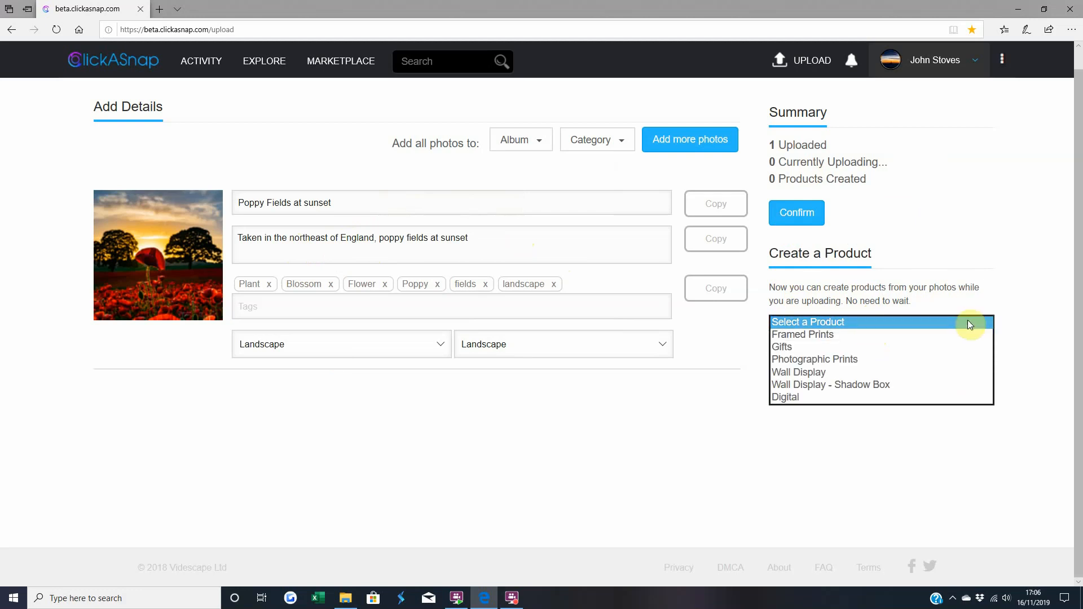
pyautogui.click(862, 396)
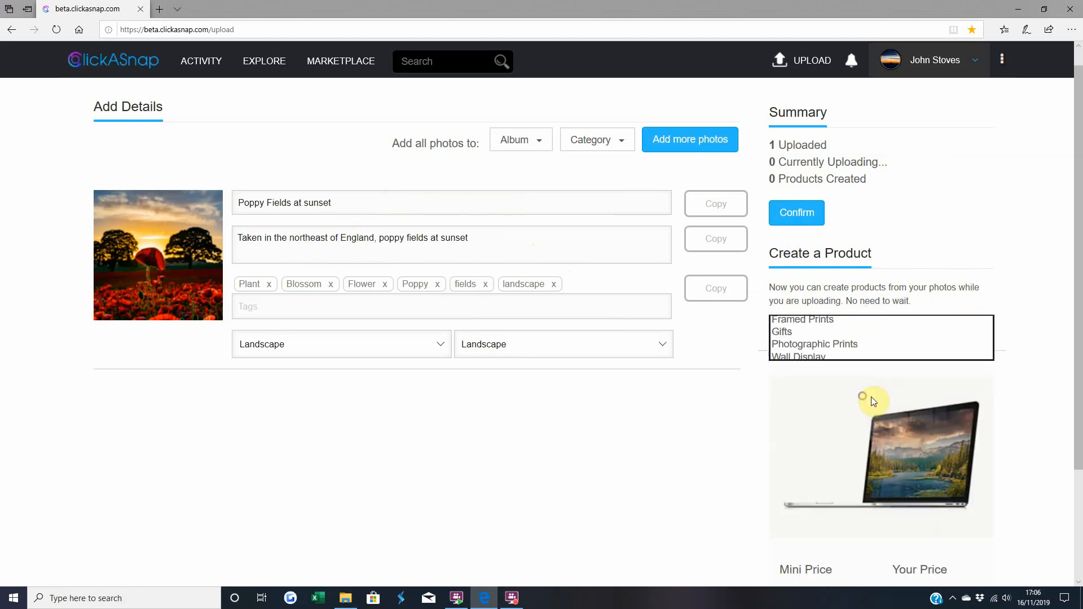
pyautogui.scroll(-3, 891, 383)
pyautogui.click(932, 456)
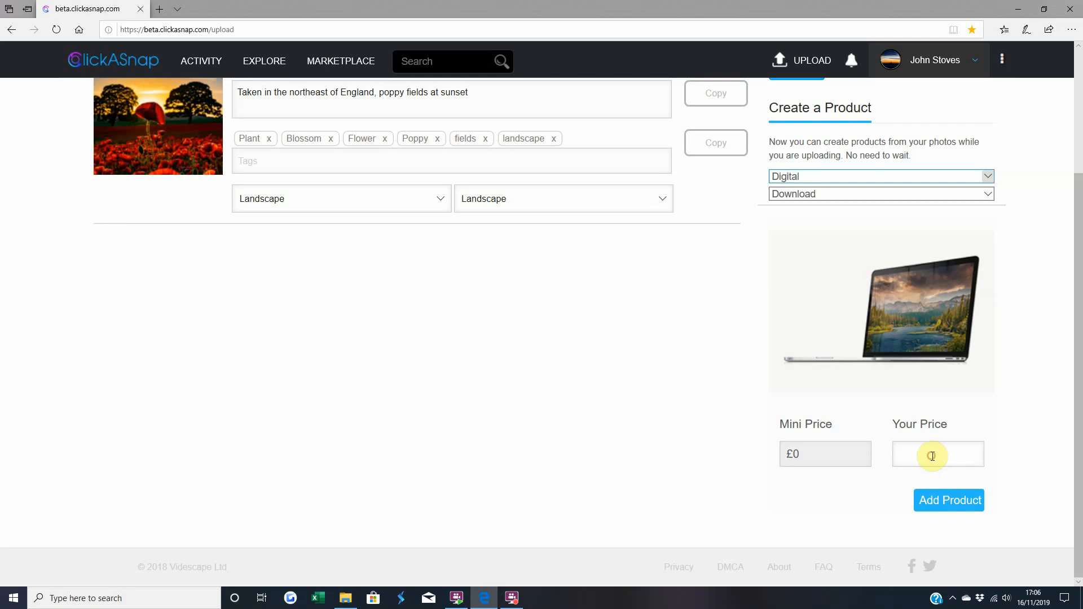
pyautogui.write('5')
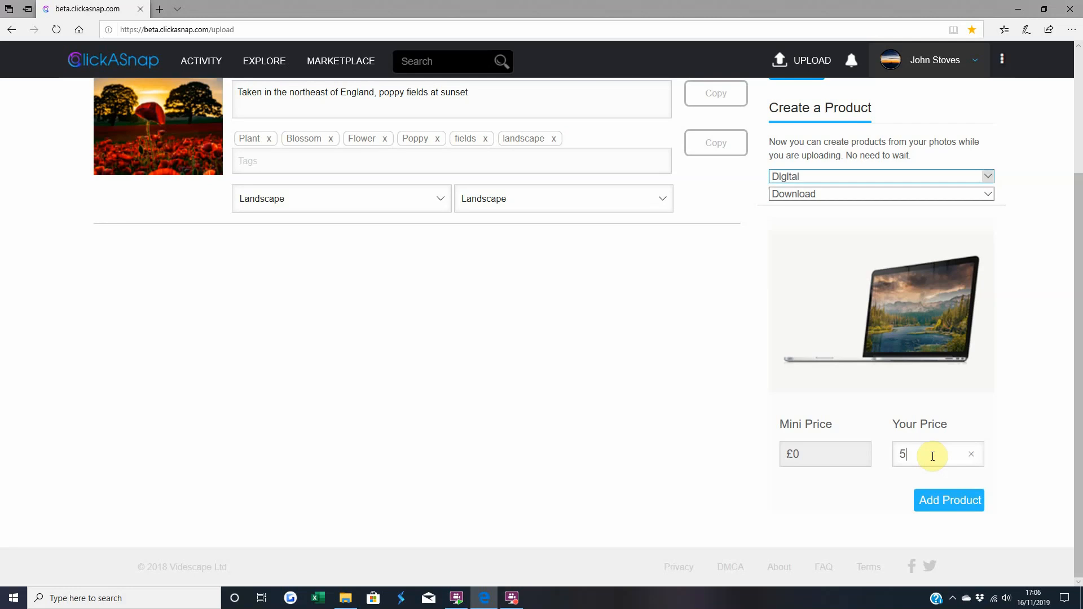
pyautogui.click(943, 501)
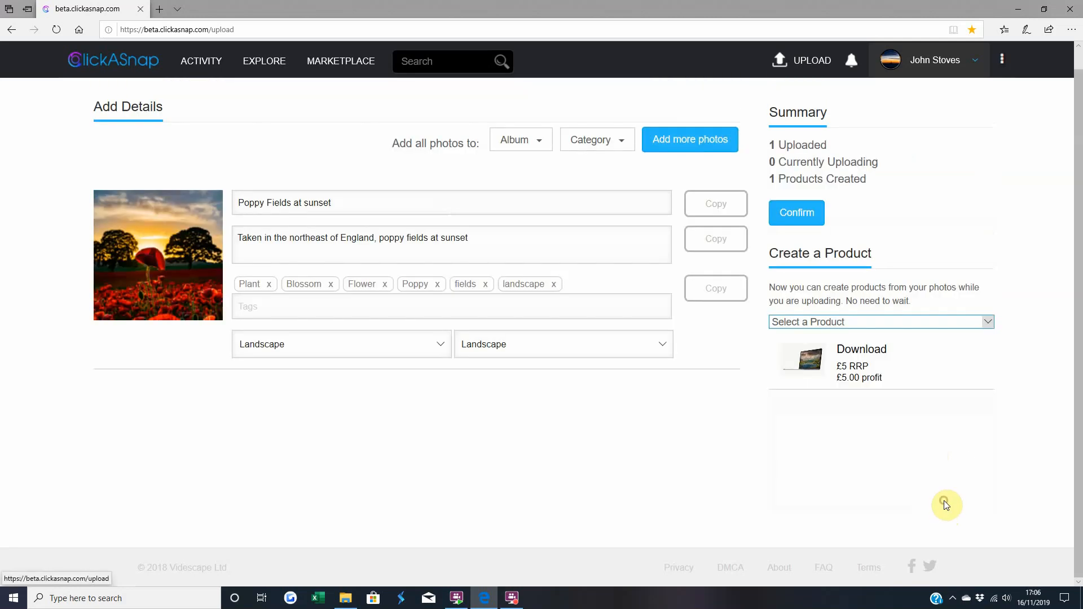
# - Create a 12x8" Photographic Print product from the photo with a selling price of £10
pyautogui.click(893, 323)
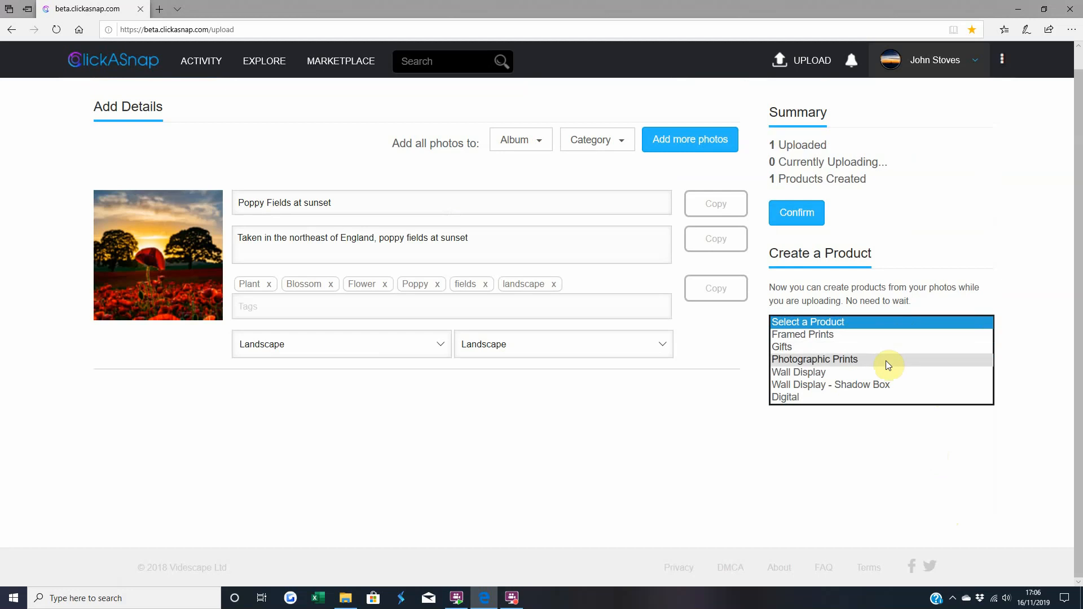
pyautogui.click(885, 360)
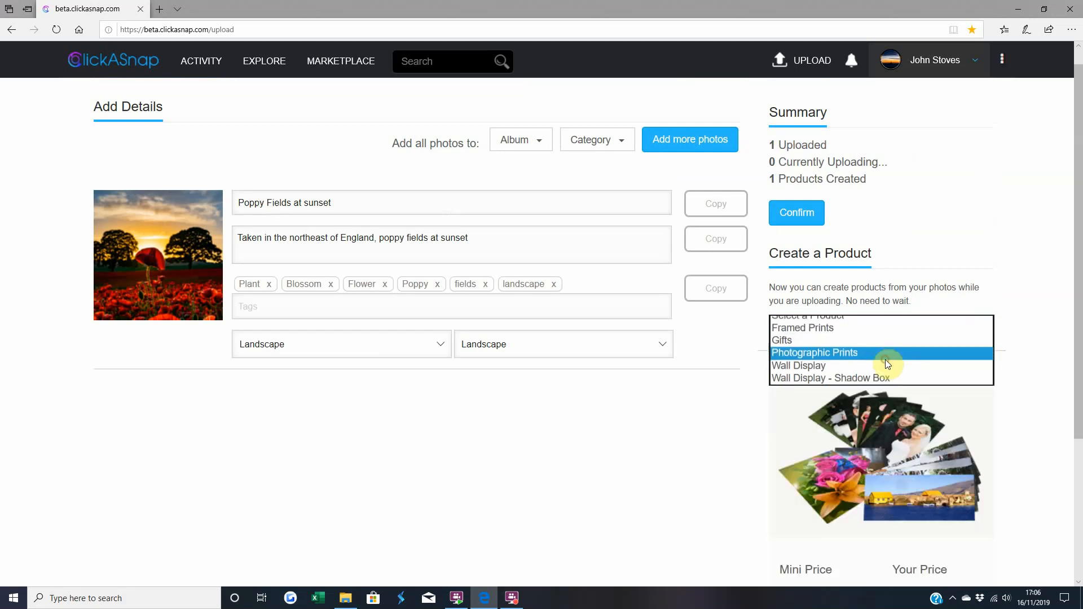
pyautogui.click(883, 342)
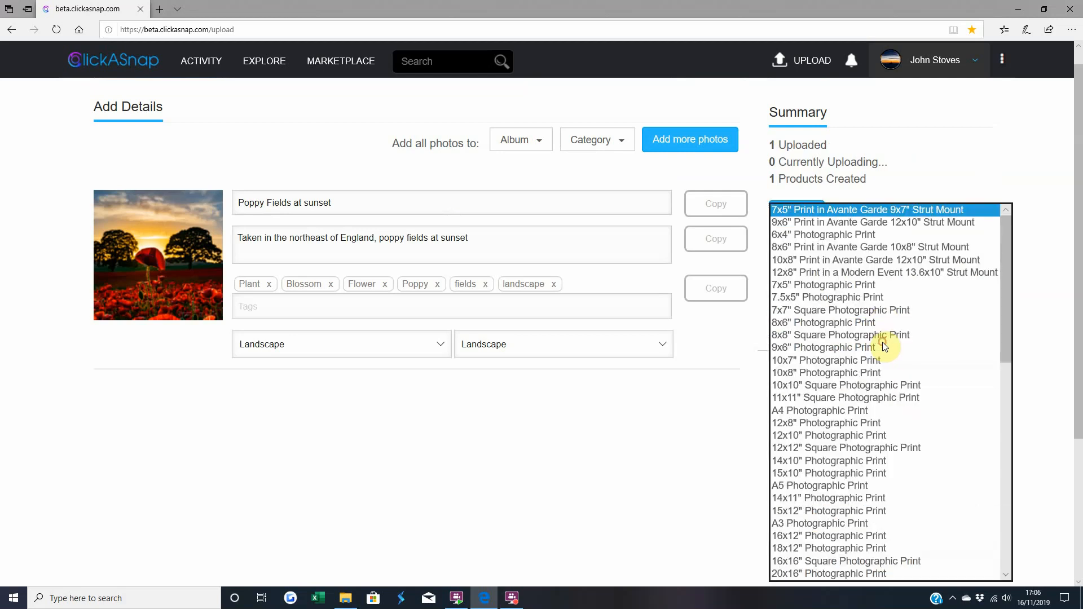
pyautogui.click(898, 424)
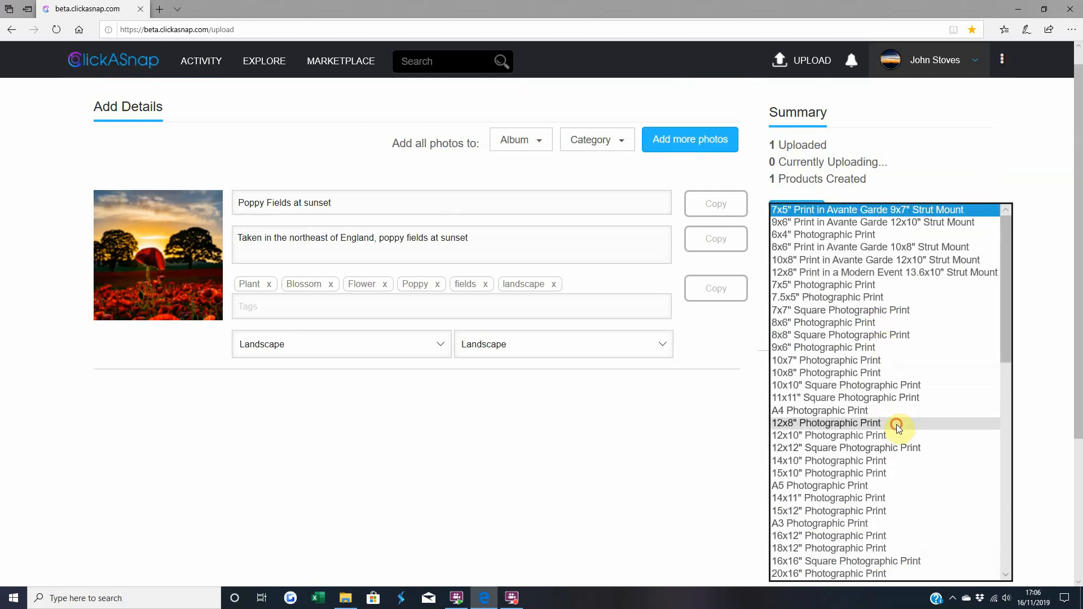
pyautogui.scroll(-3, 1036, 409)
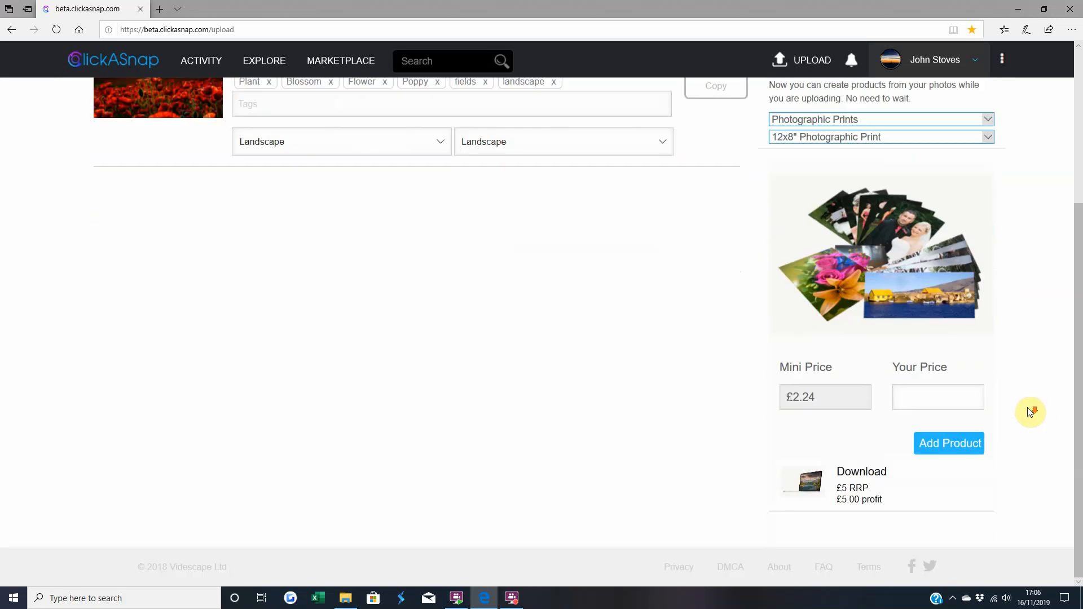
pyautogui.click(946, 398)
pyautogui.write('10')
pyautogui.click(957, 444)
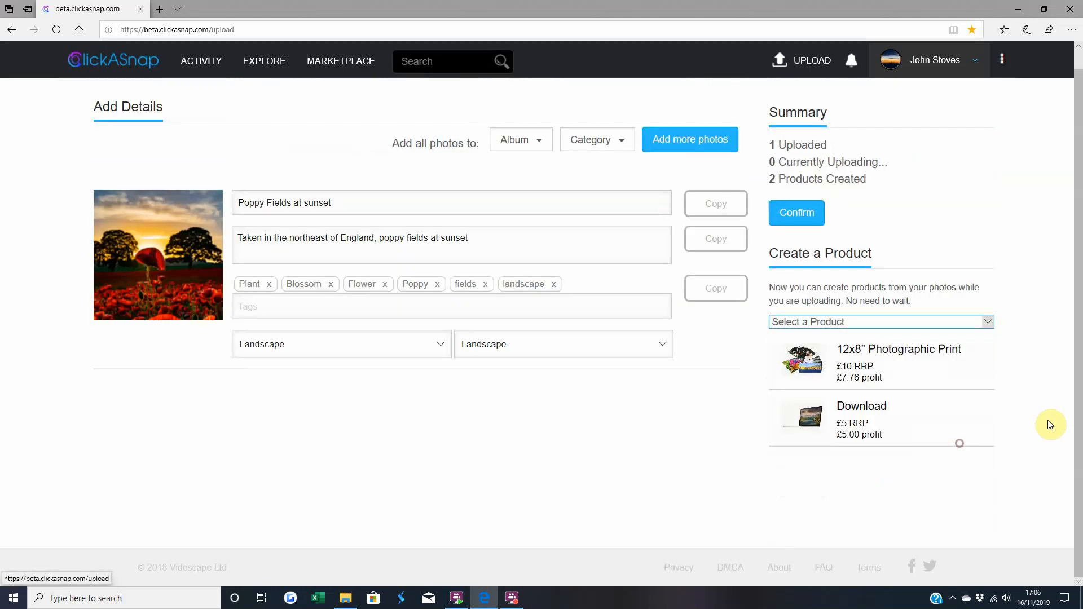
# - Create a 24x16" Photographic Print product from the photo with a selling price of £25
pyautogui.click(900, 322)
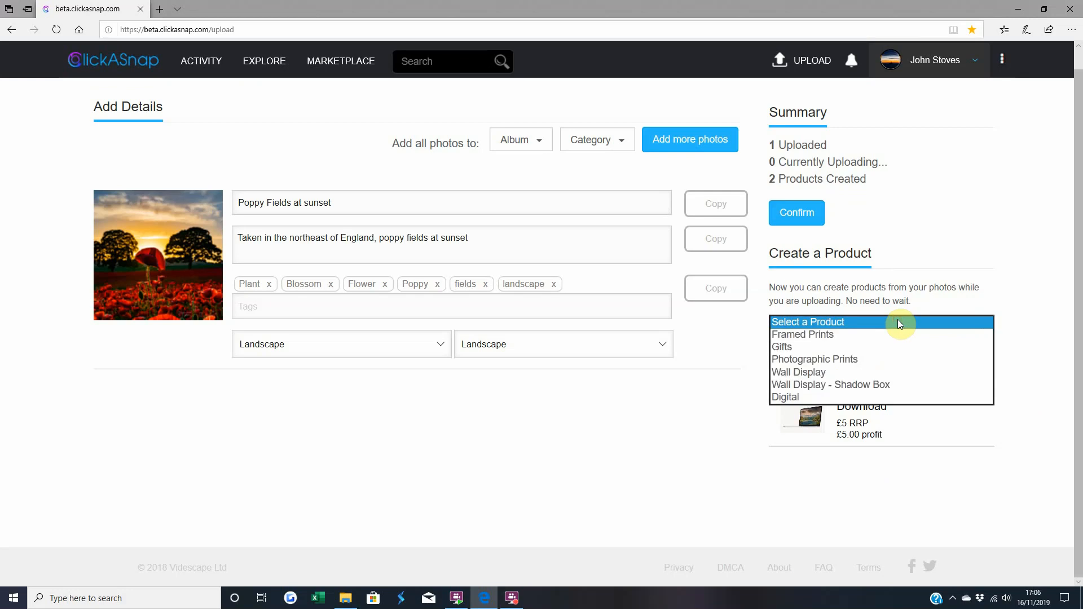
pyautogui.click(899, 364)
pyautogui.scroll(-5, 999, 388)
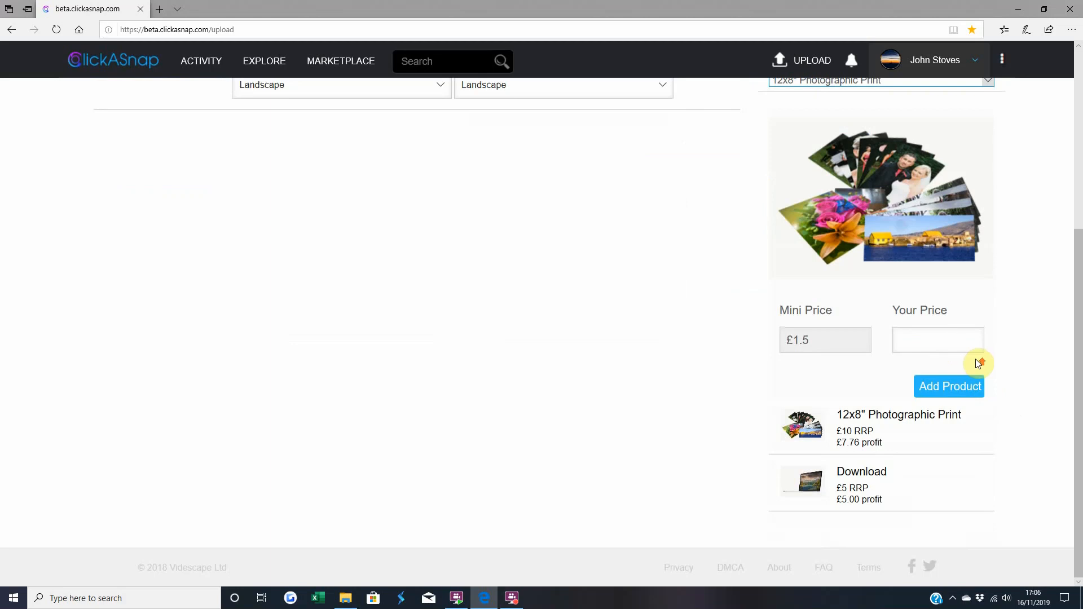
pyautogui.scroll(4, 980, 363)
pyautogui.click(891, 326)
pyautogui.click(892, 326)
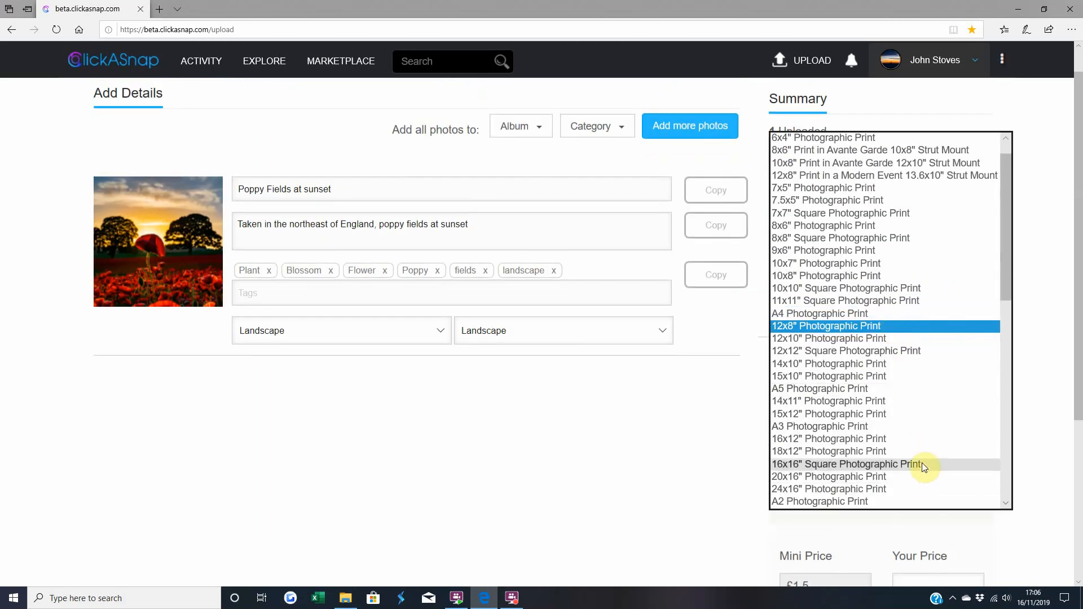
pyautogui.click(924, 488)
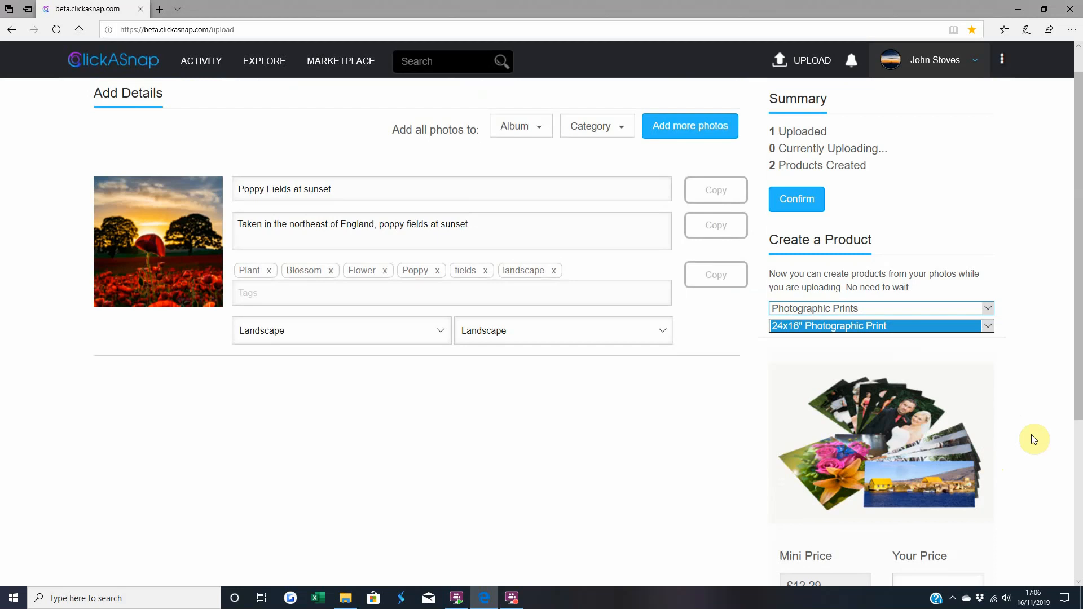
pyautogui.scroll(-4, 1018, 389)
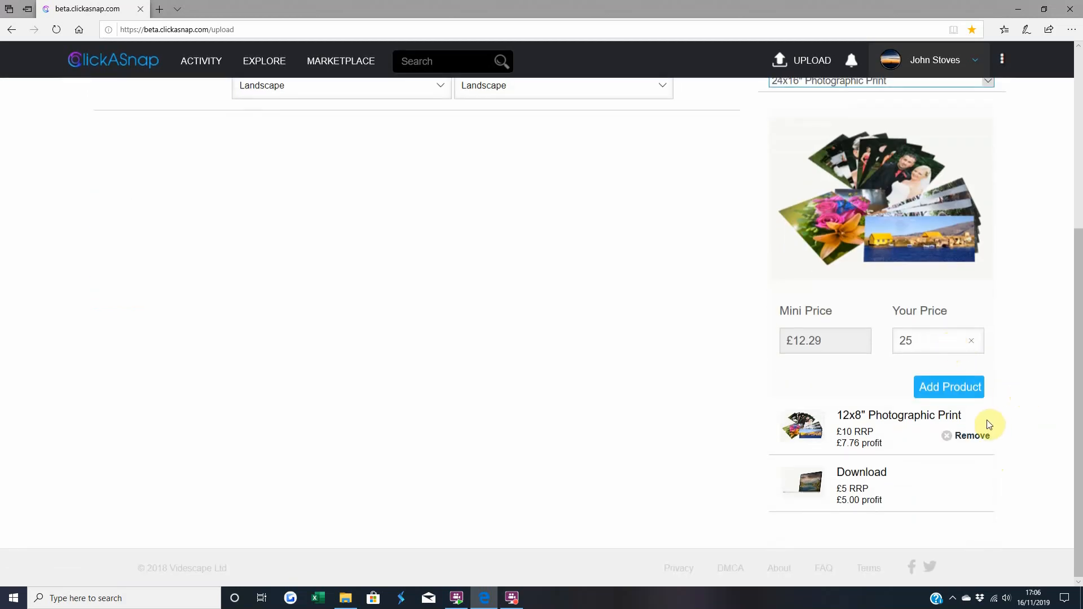
pyautogui.click(962, 389)
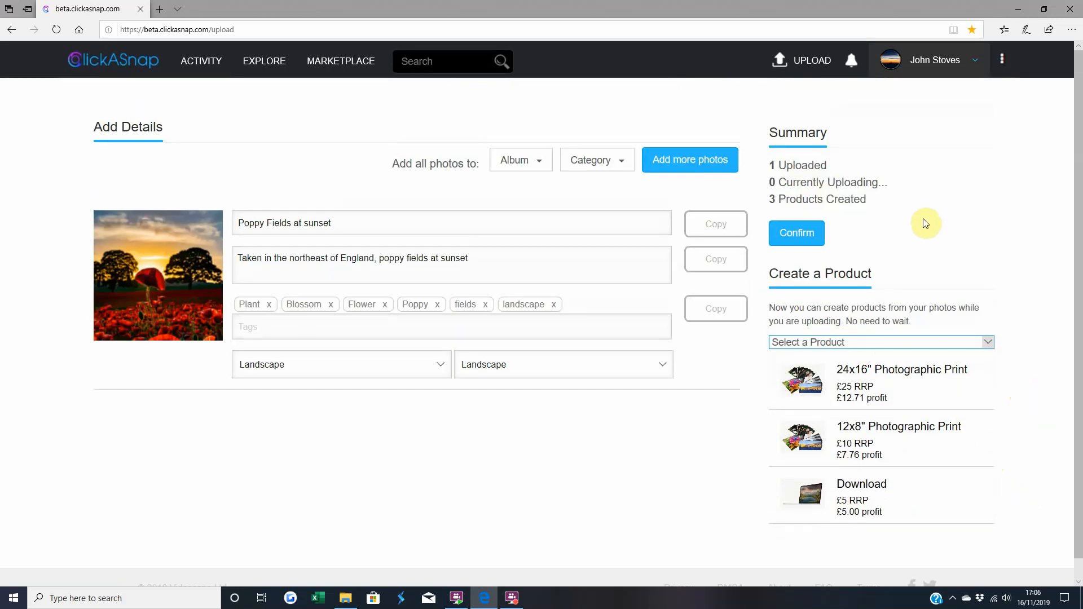
# - Create a Photo Mug gift product from the photo with a selling price of £10
pyautogui.click(926, 343)
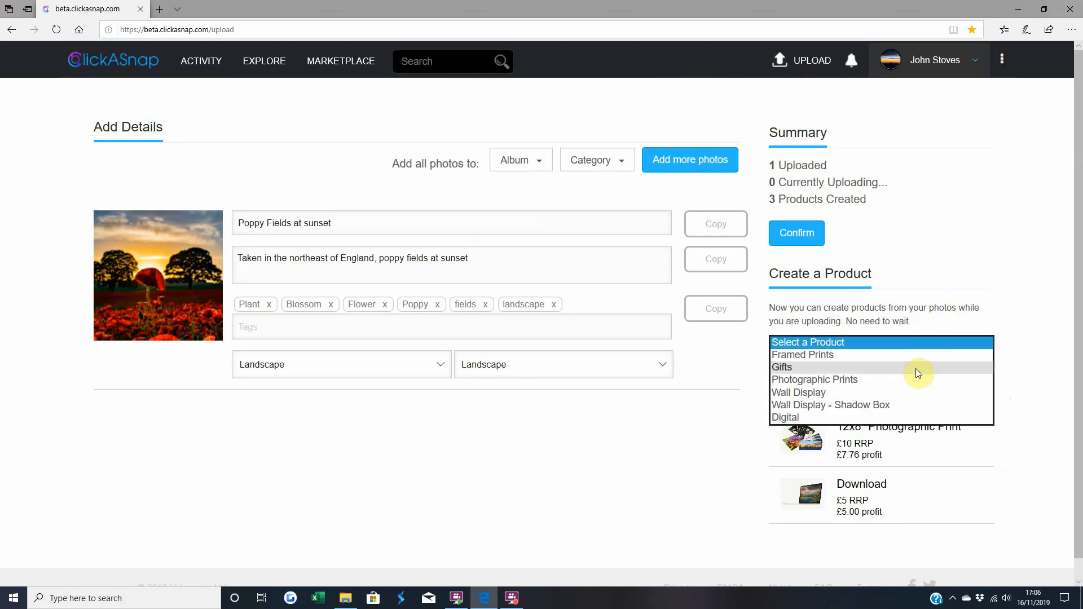
pyautogui.click(916, 368)
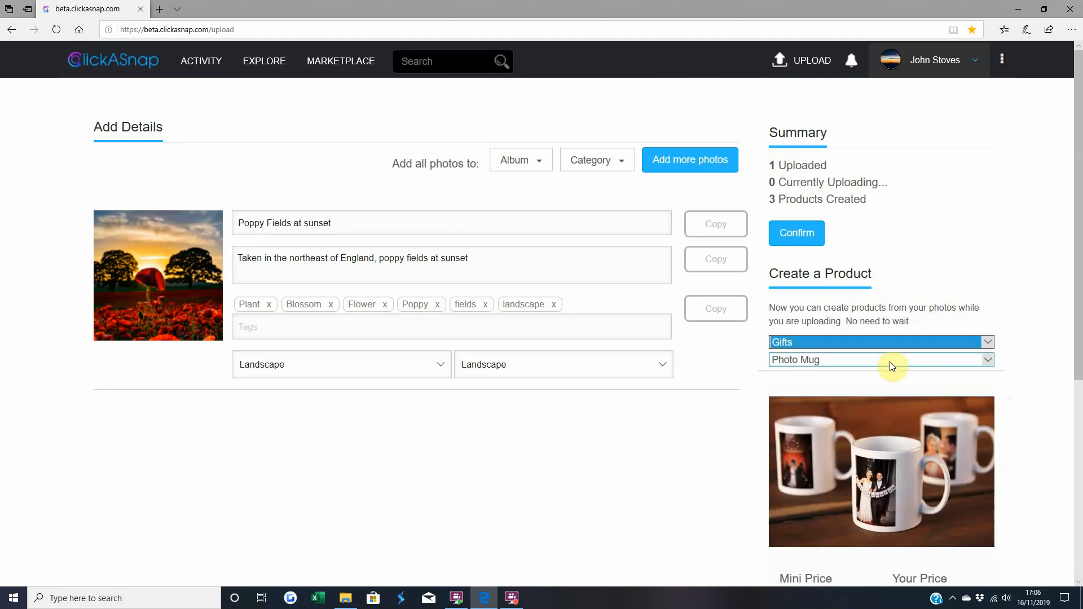
pyautogui.scroll(-3, 1004, 417)
pyautogui.click(939, 445)
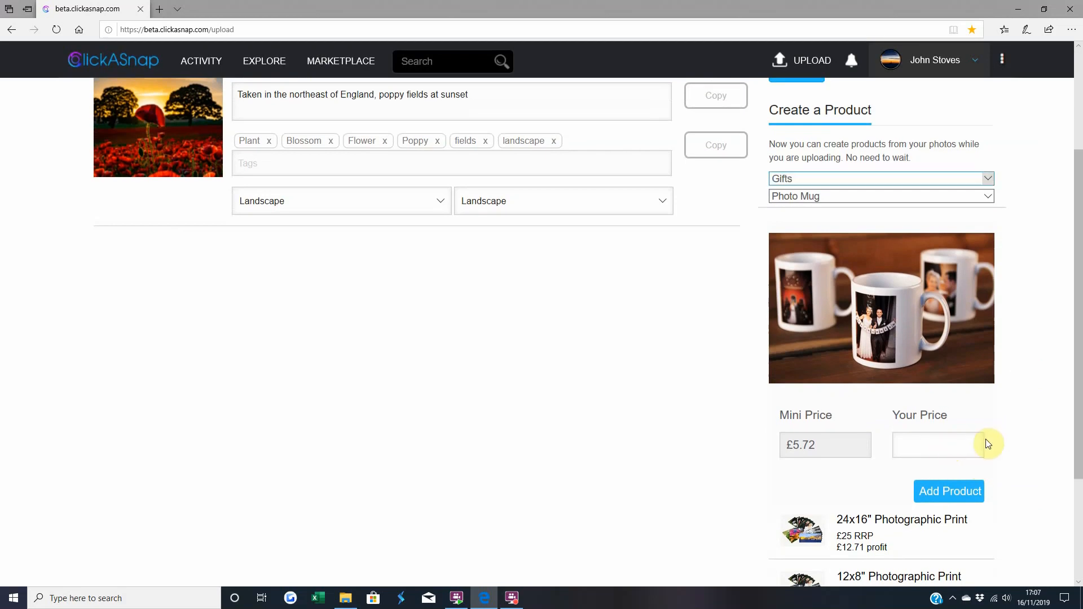
pyautogui.click(974, 492)
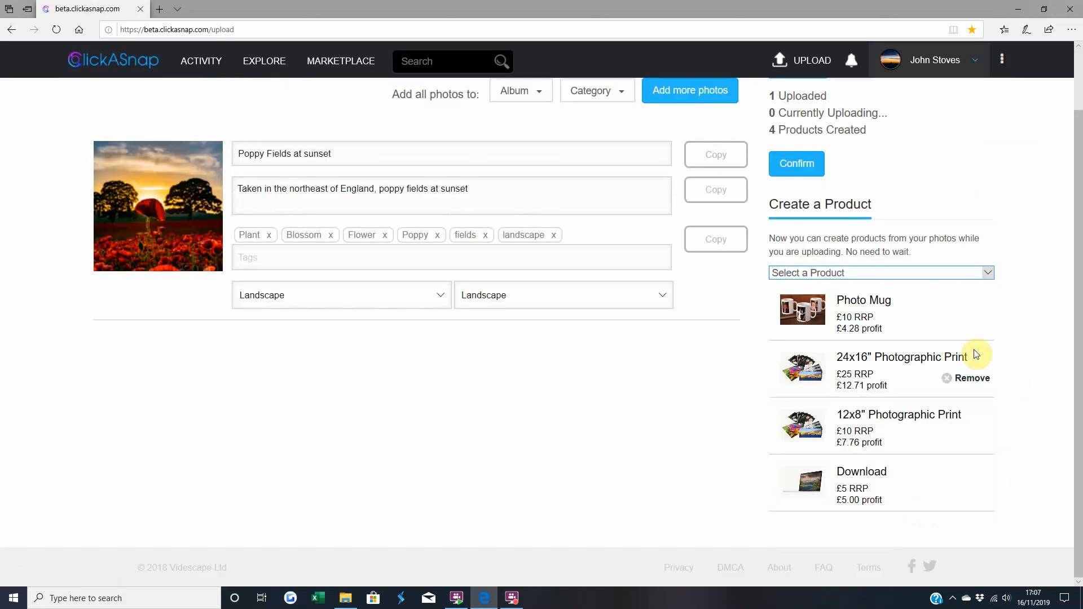
# - Create a 2x Acrylic Photo Keyrings gift product from the photo with a selling price of £6
pyautogui.click(899, 271)
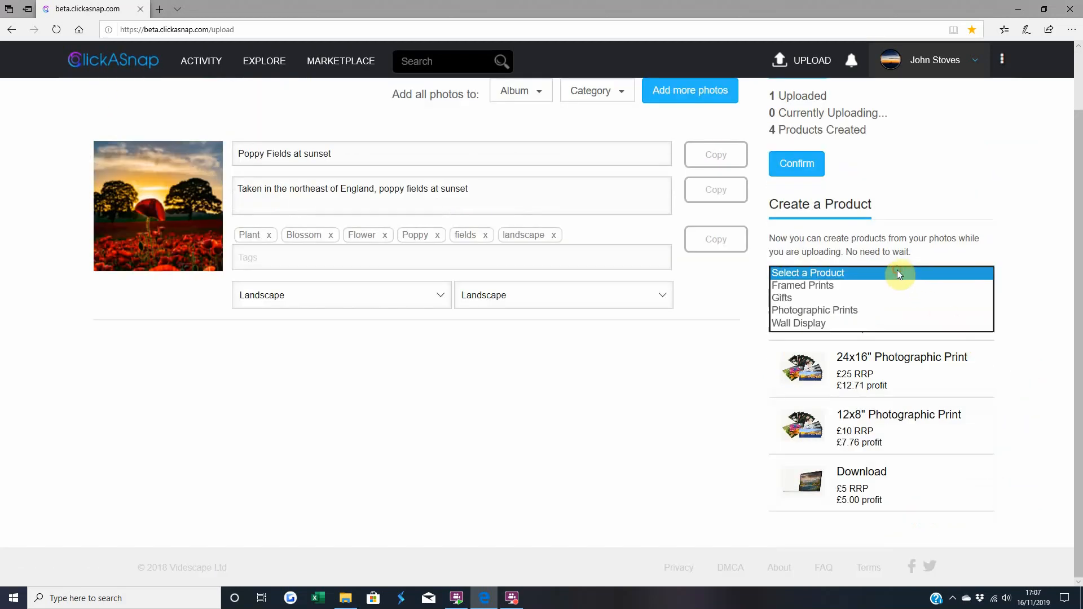
pyautogui.click(884, 297)
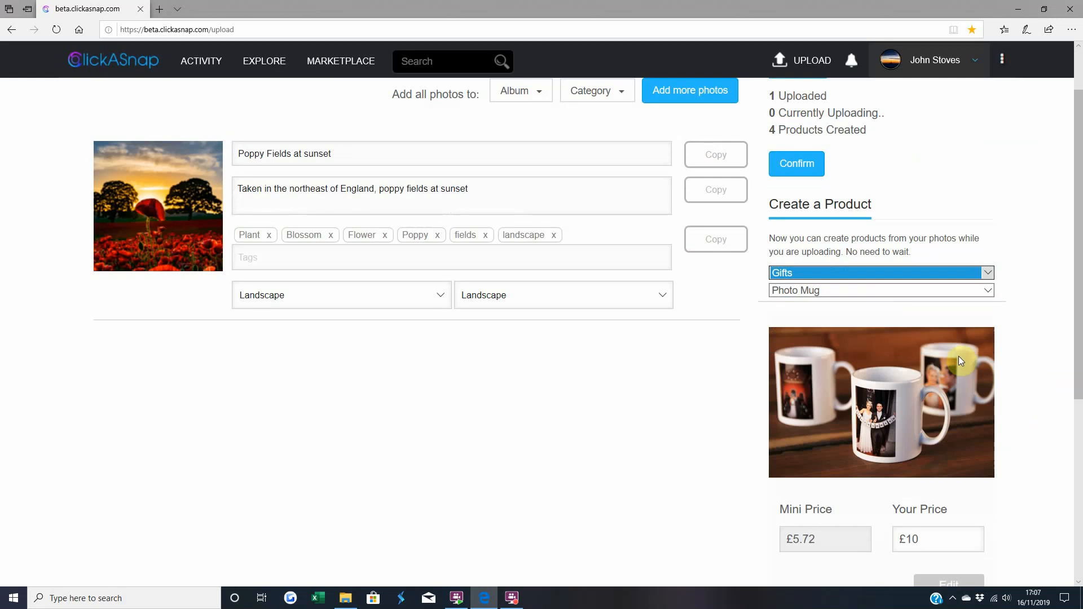
pyautogui.click(915, 290)
pyautogui.click(904, 302)
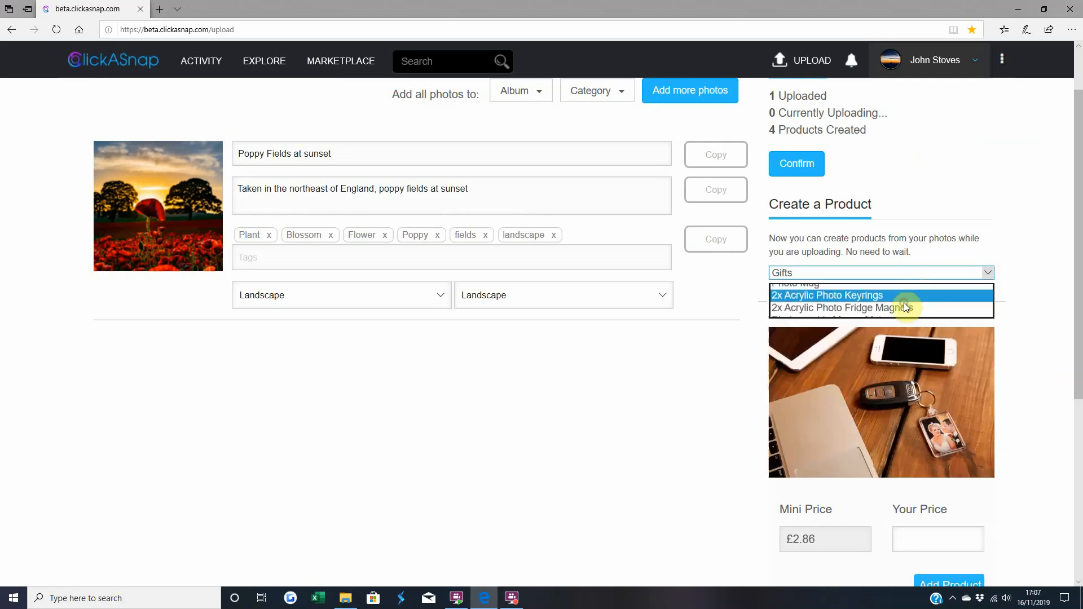
pyautogui.click(944, 542)
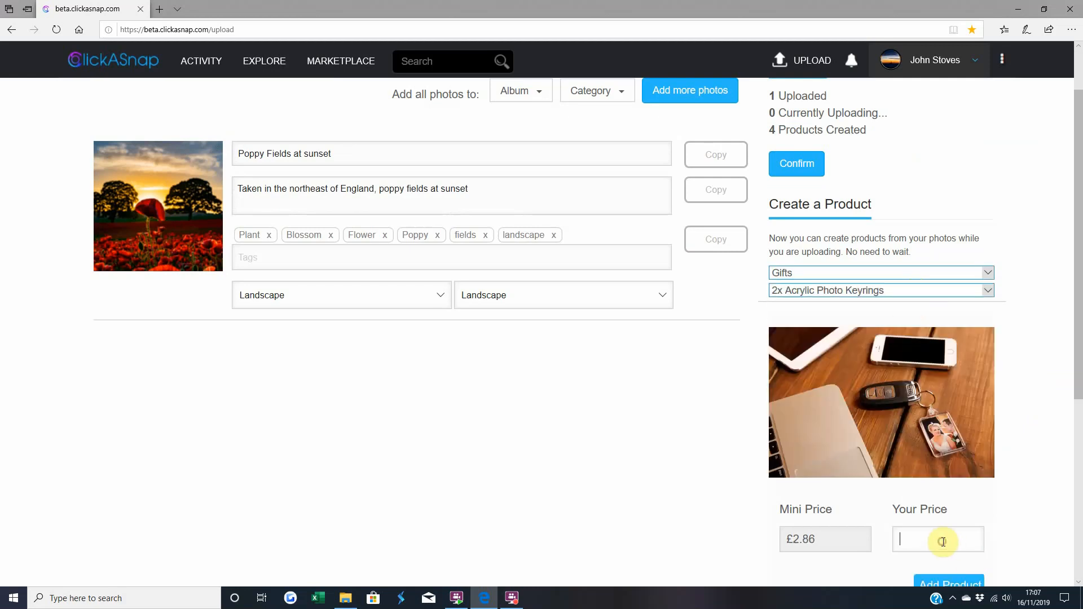
pyautogui.write('60')
pyautogui.press('BackSpace')
pyautogui.scroll(-3, 1007, 512)
pyautogui.click(960, 423)
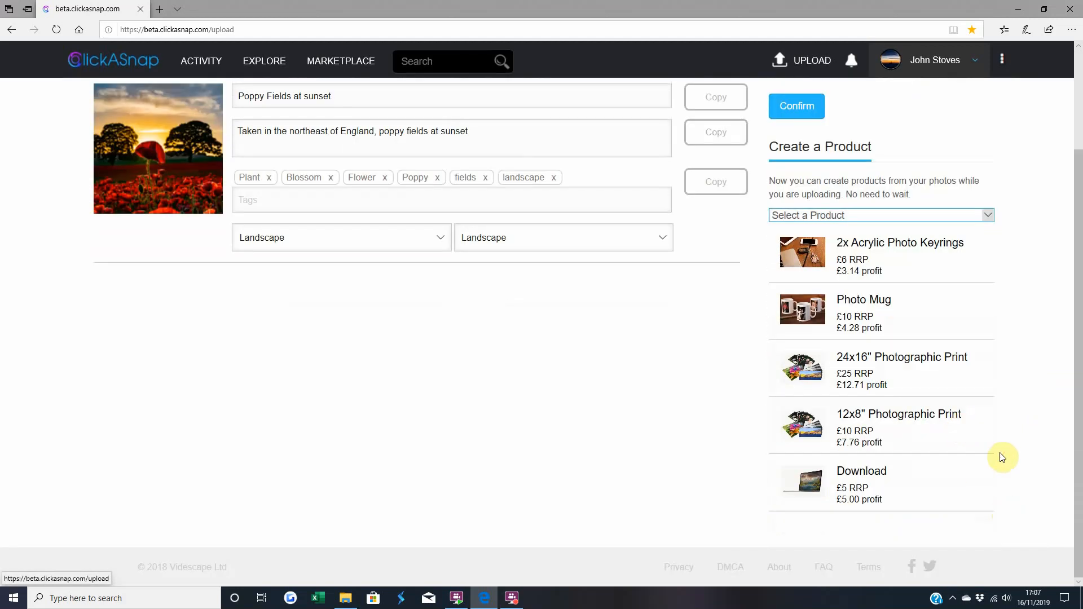
# - Create a 2x Acrylic Photo Fridge Magnets gift product from the photo with a selling price of £7.5
pyautogui.click(900, 211)
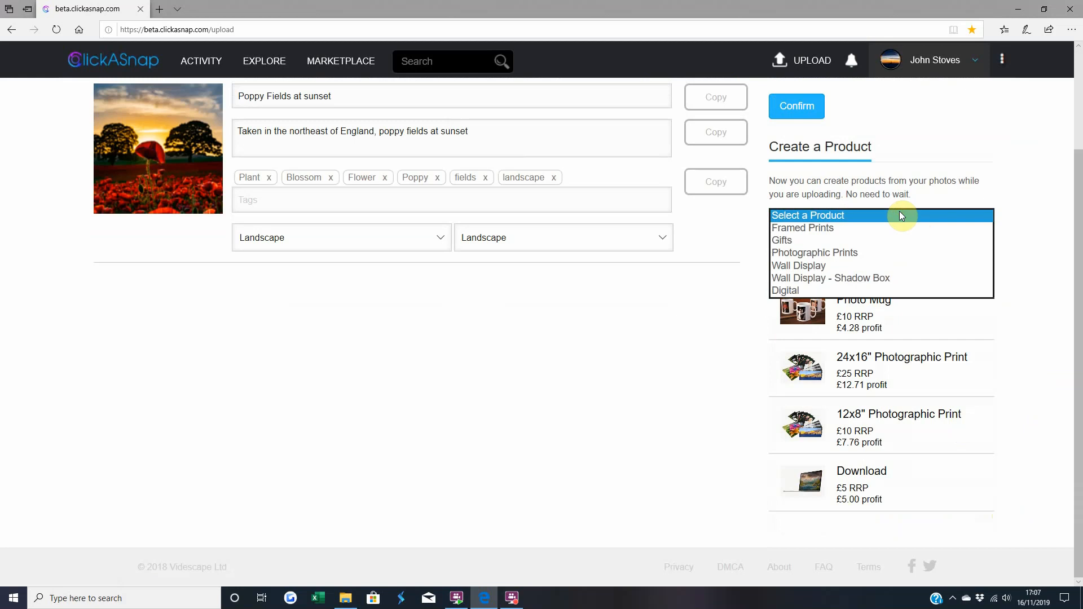
pyautogui.click(878, 235)
pyautogui.click(880, 232)
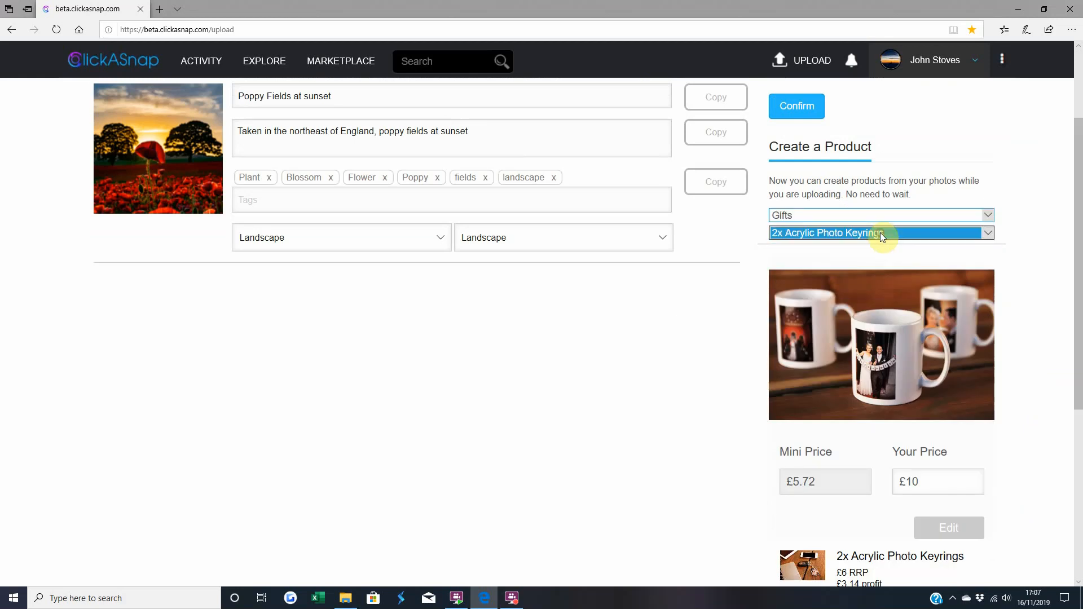
pyautogui.click(881, 247)
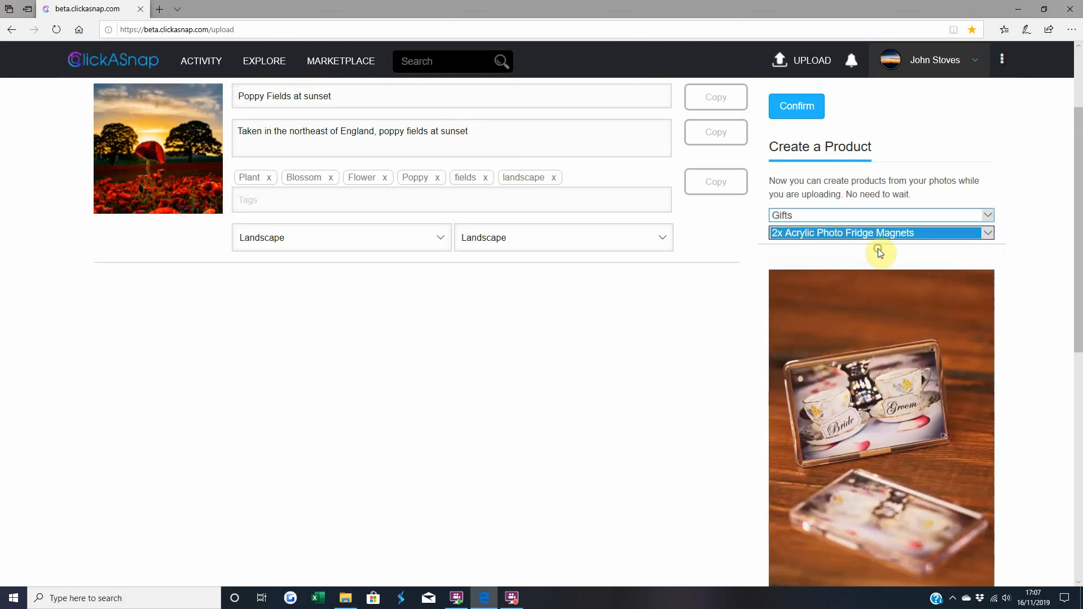
pyautogui.scroll(-5, 1019, 410)
pyautogui.click(924, 343)
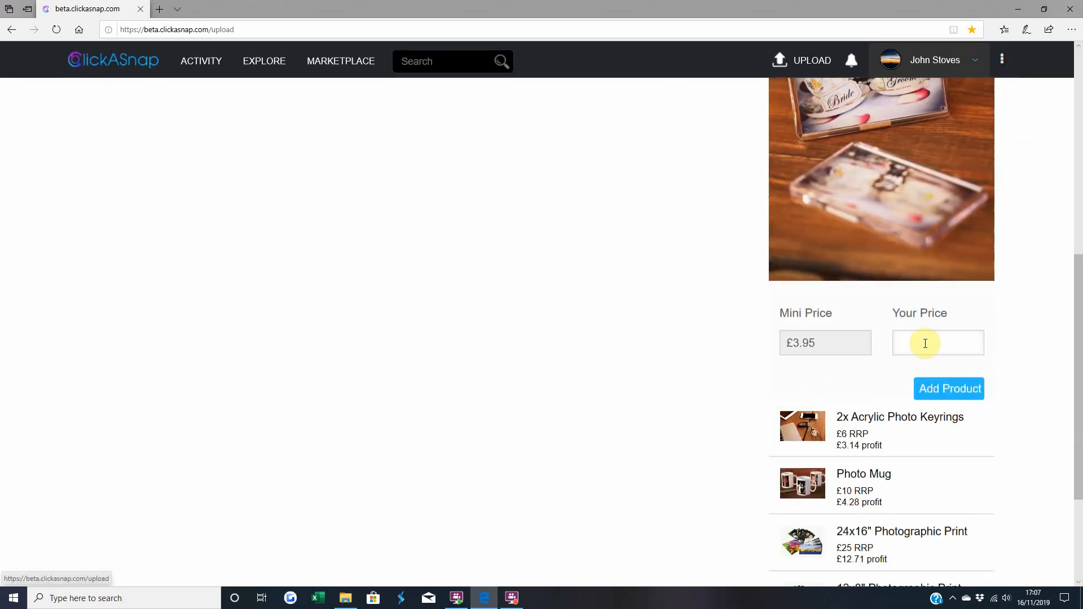
pyautogui.click(960, 351)
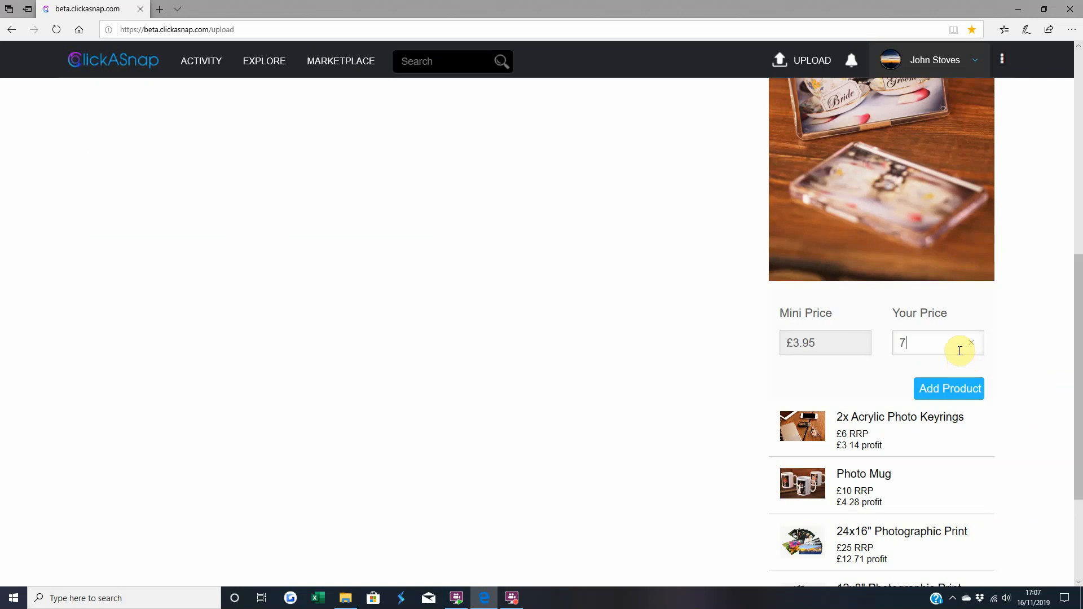
pyautogui.click(960, 388)
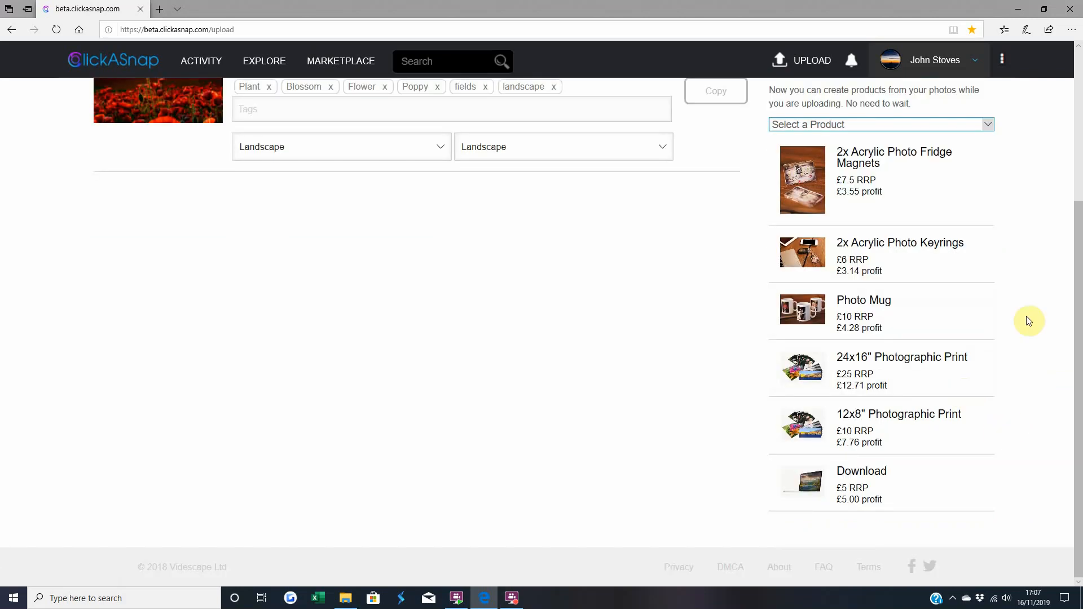
# - Create a Photographic Mouse Mat gift product from the photo with a selling price of £10
pyautogui.click(917, 340)
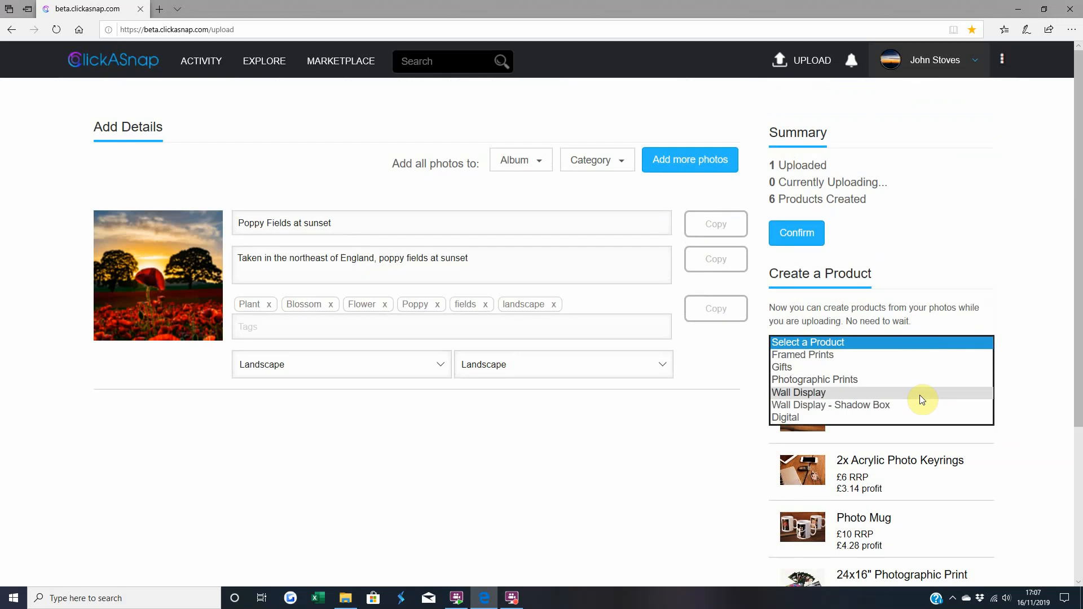
pyautogui.click(920, 344)
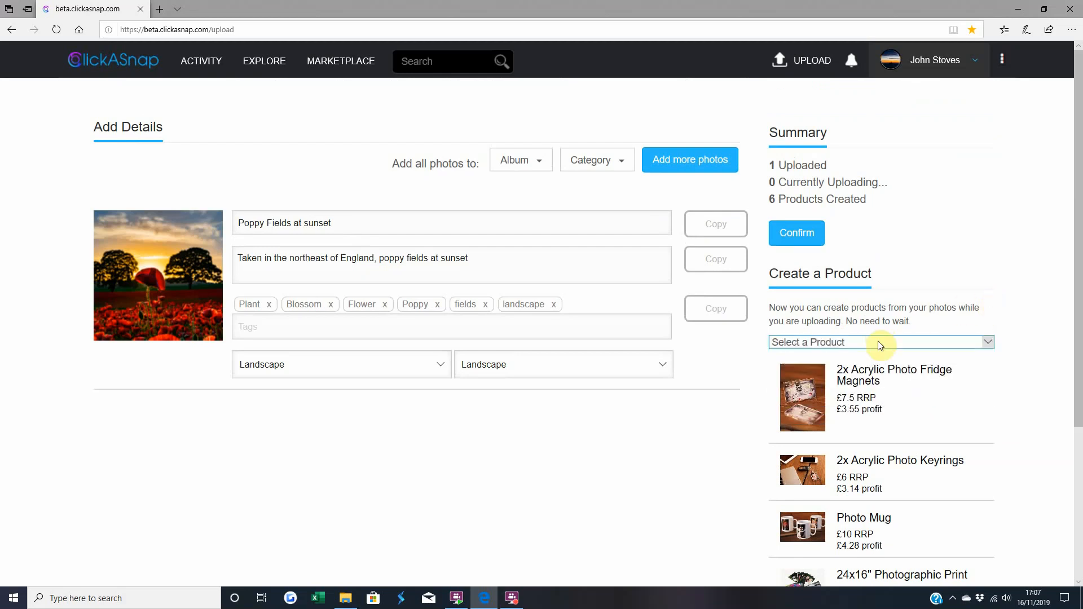
pyautogui.click(878, 342)
pyautogui.click(867, 367)
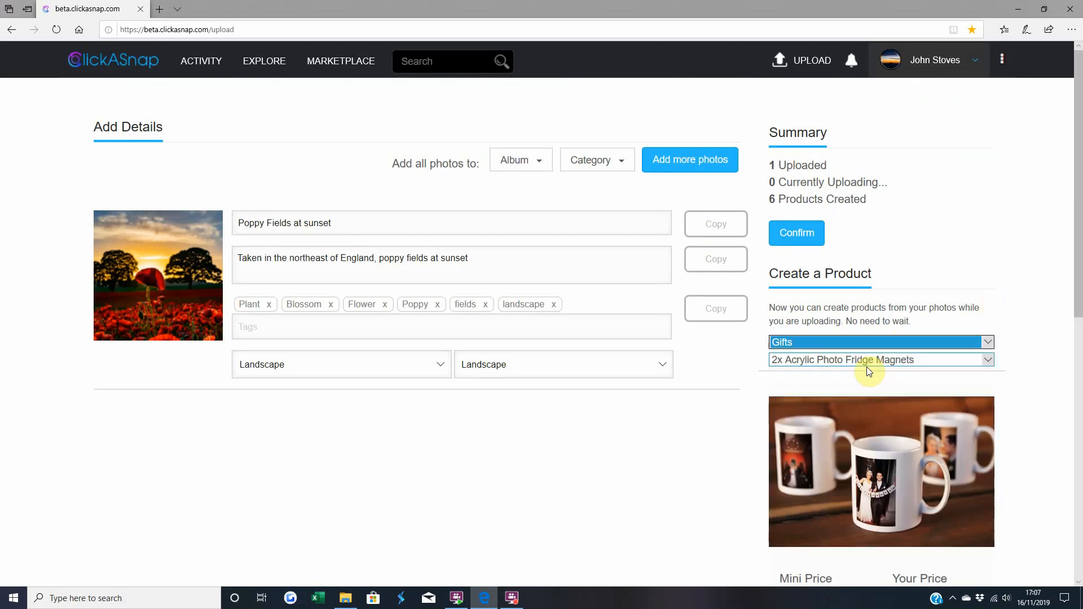
pyautogui.click(869, 364)
pyautogui.click(869, 366)
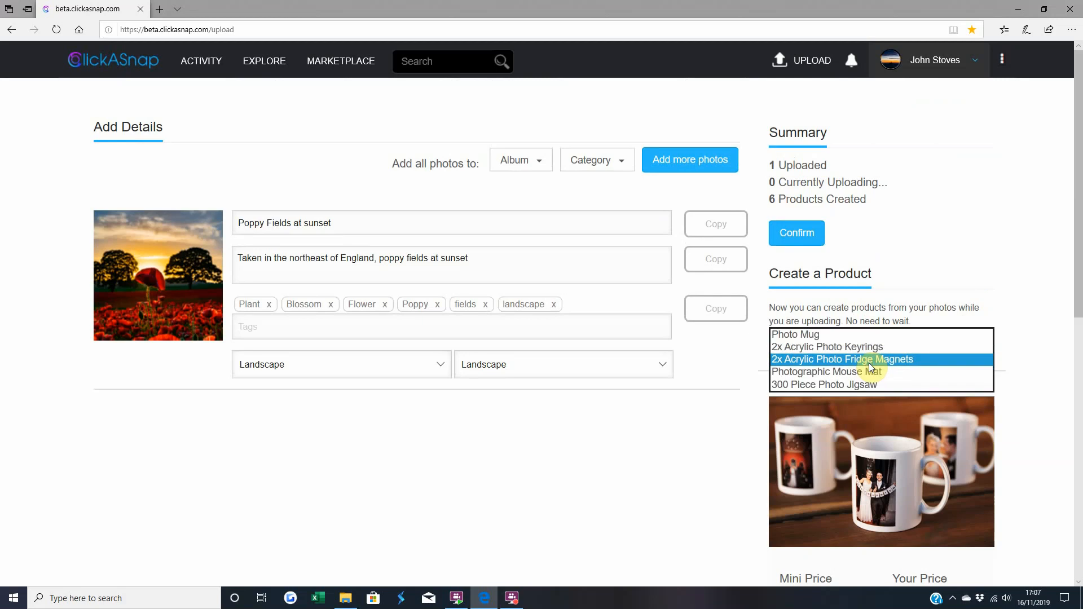
pyautogui.click(869, 374)
pyautogui.scroll(-3, 964, 424)
pyautogui.scroll(-3, 964, 423)
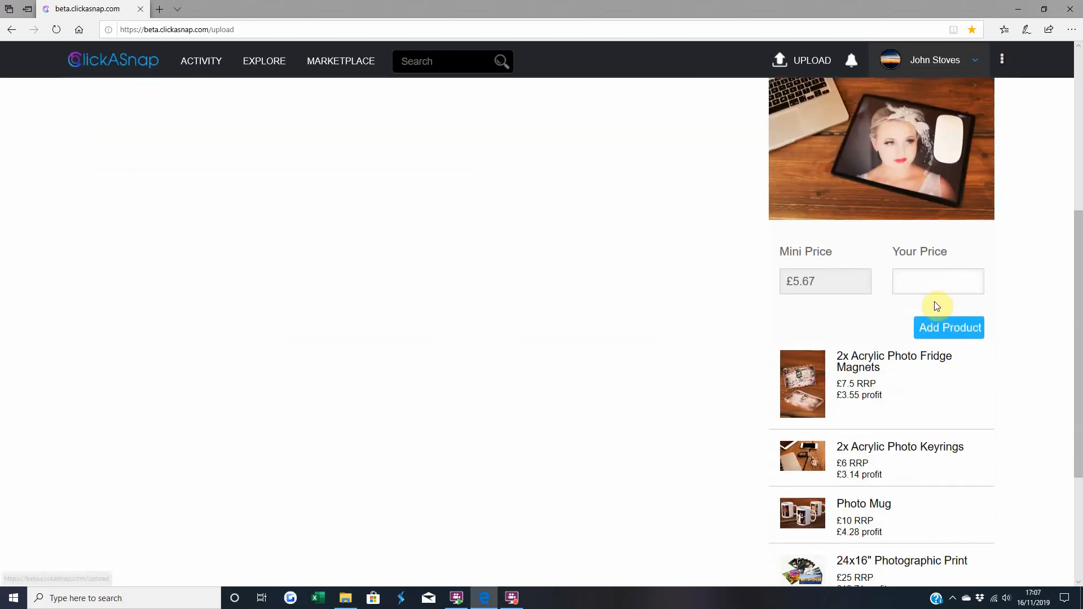
pyautogui.click(933, 280)
pyautogui.write('10')
pyautogui.click(949, 324)
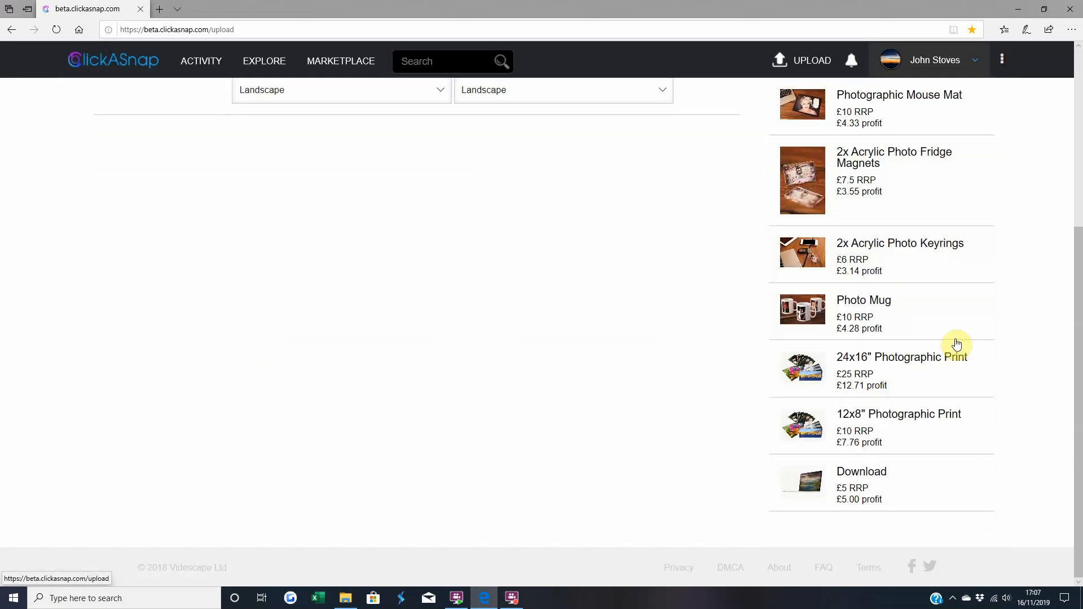
# - Create a 300 Piece Photo Jigsaw gift product from the photo with a selling price of £12
pyautogui.scroll(5, 957, 343)
pyautogui.click(885, 342)
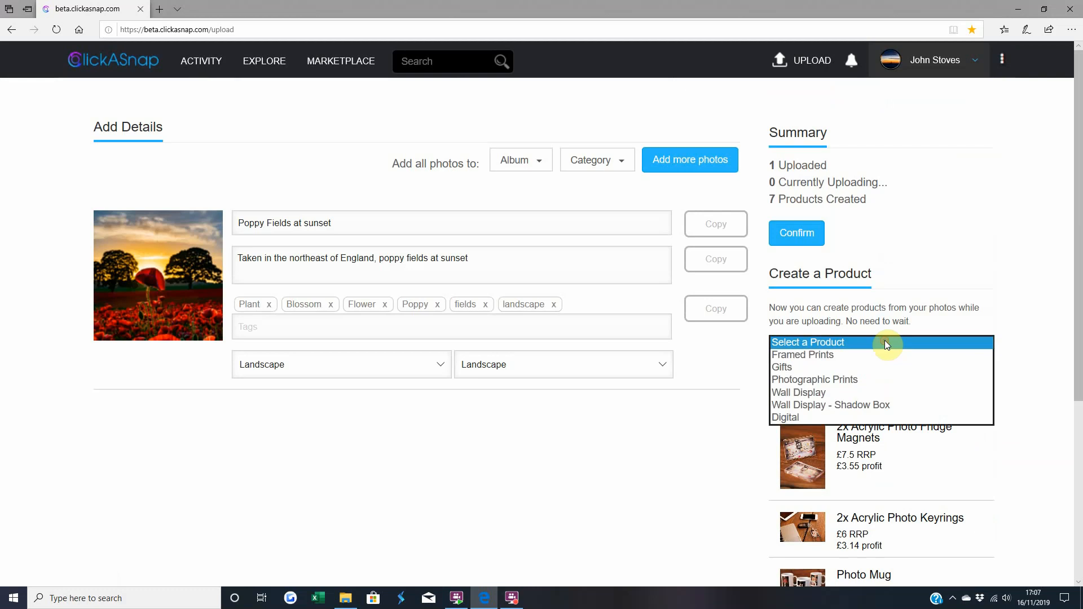
pyautogui.click(895, 367)
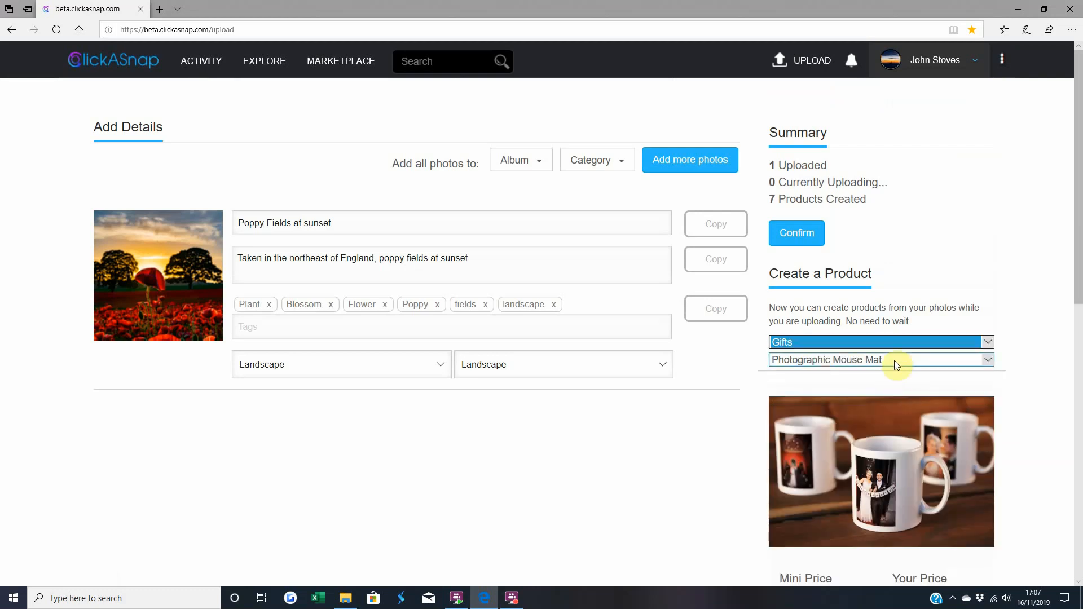
pyautogui.click(895, 361)
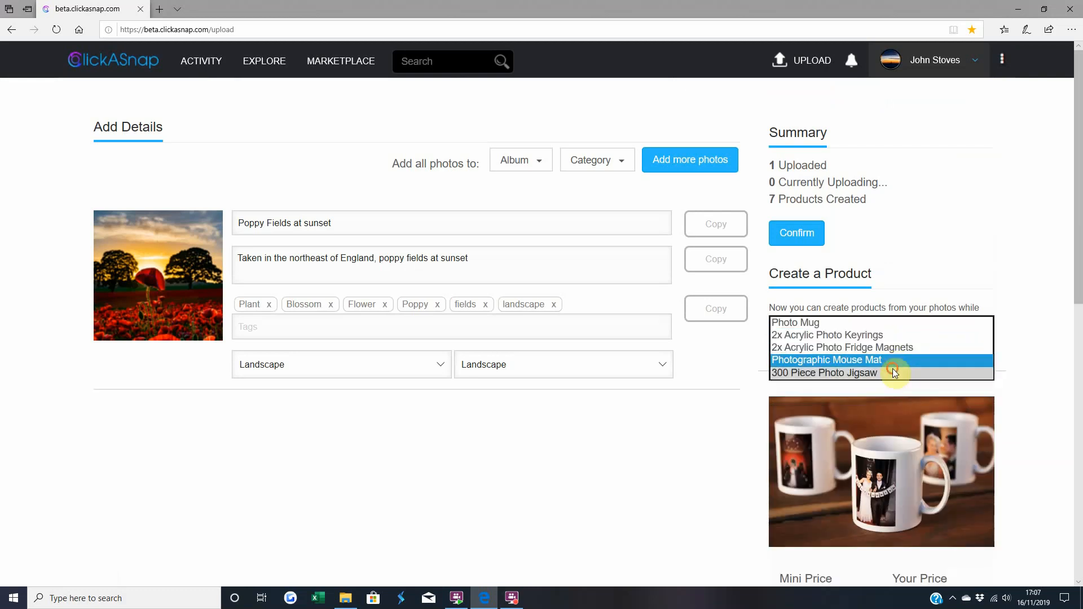
pyautogui.click(892, 372)
pyautogui.scroll(-4, 1001, 379)
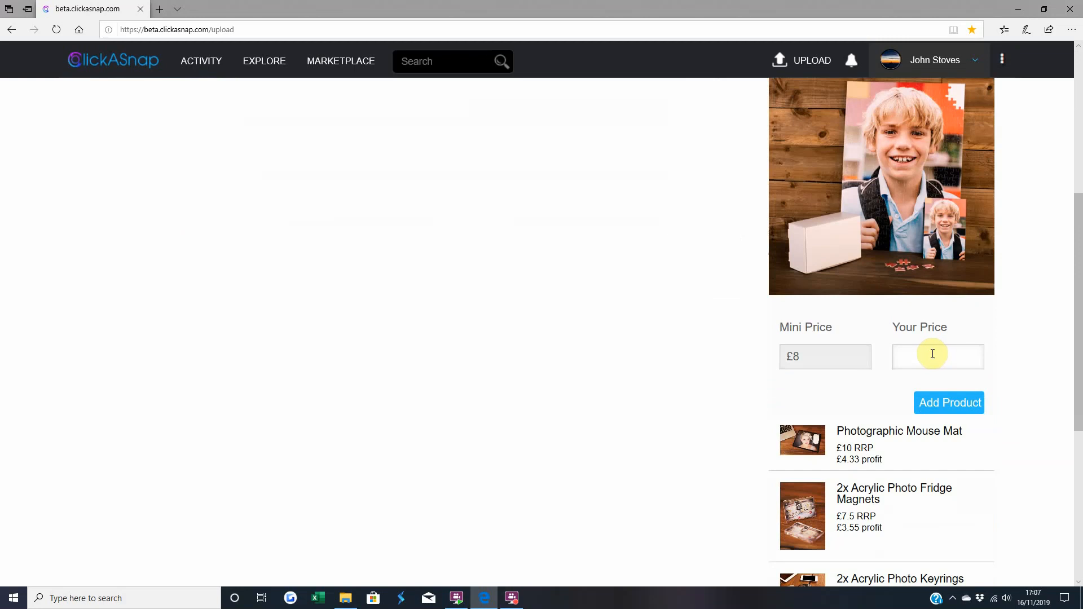
pyautogui.write('2')
pyautogui.click(959, 403)
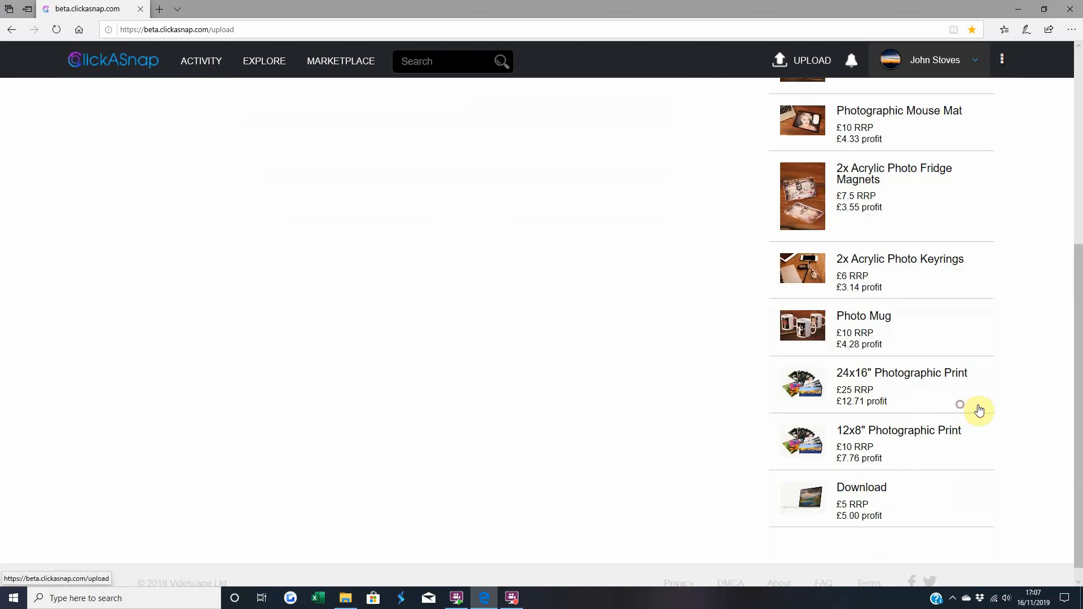
# - Review the list of created products with their selling prices and profits
pyautogui.scroll(6, 1022, 395)
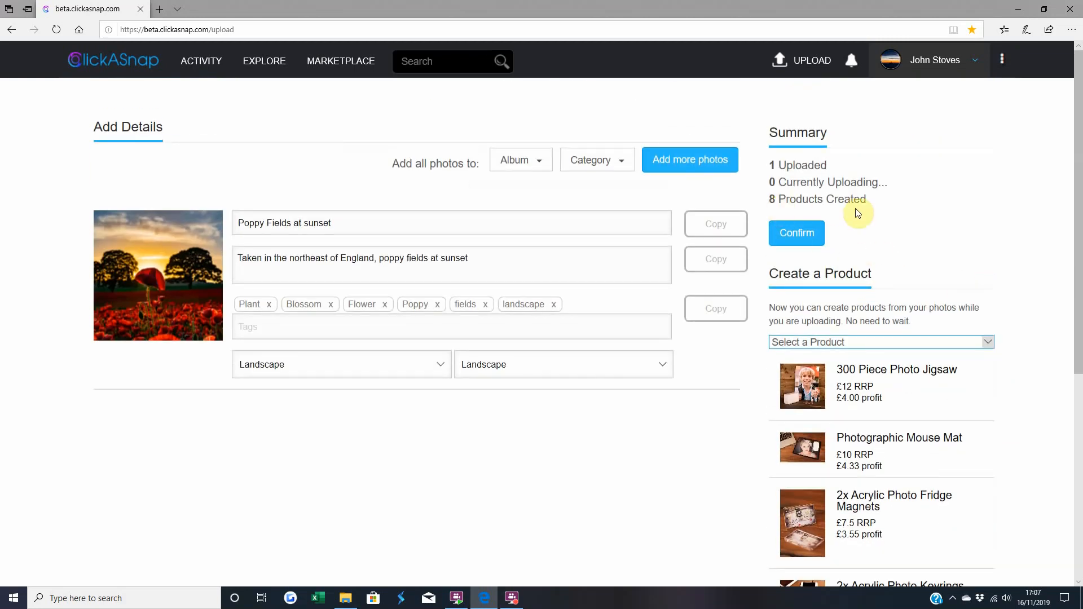
pyautogui.scroll(-6, 1044, 327)
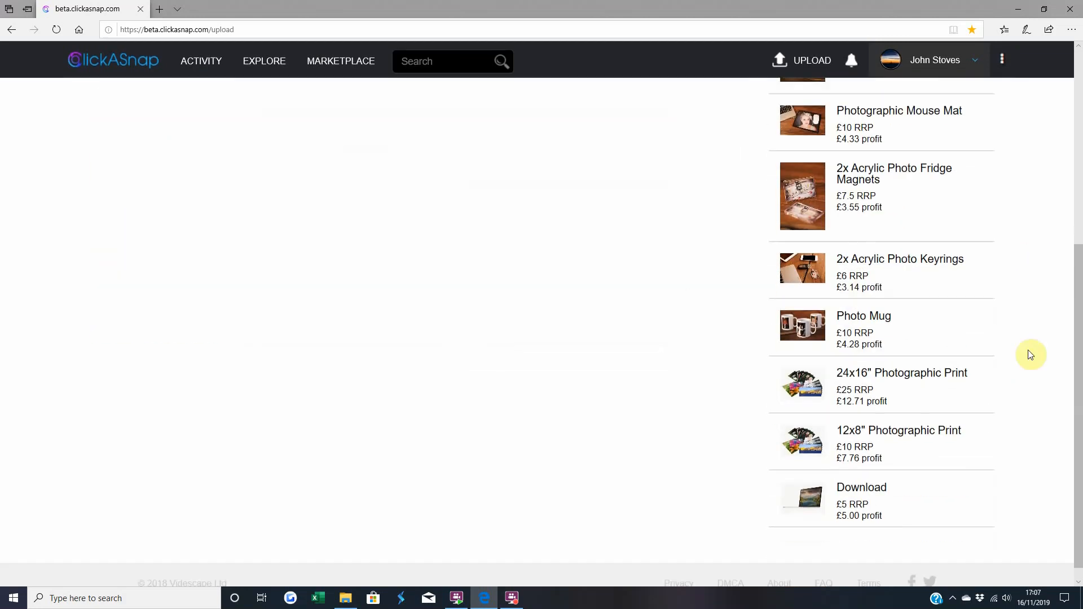
pyautogui.scroll(6, 1031, 355)
pyautogui.scroll(-3, 977, 307)
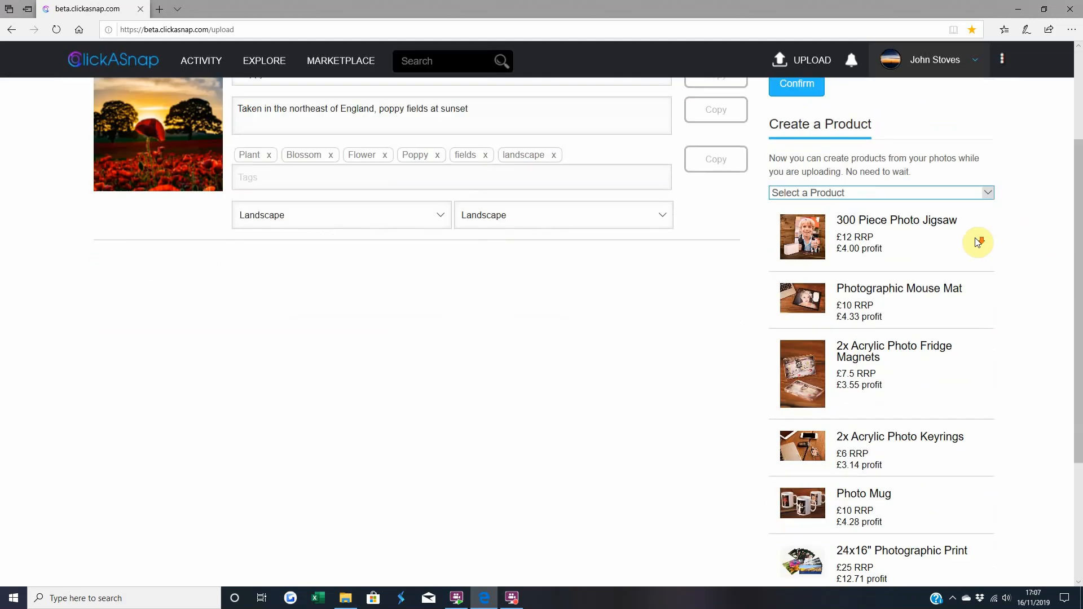
# - Check the list of available product types, close it without a choice, and confirm the photo upload with its created products
pyautogui.click(945, 181)
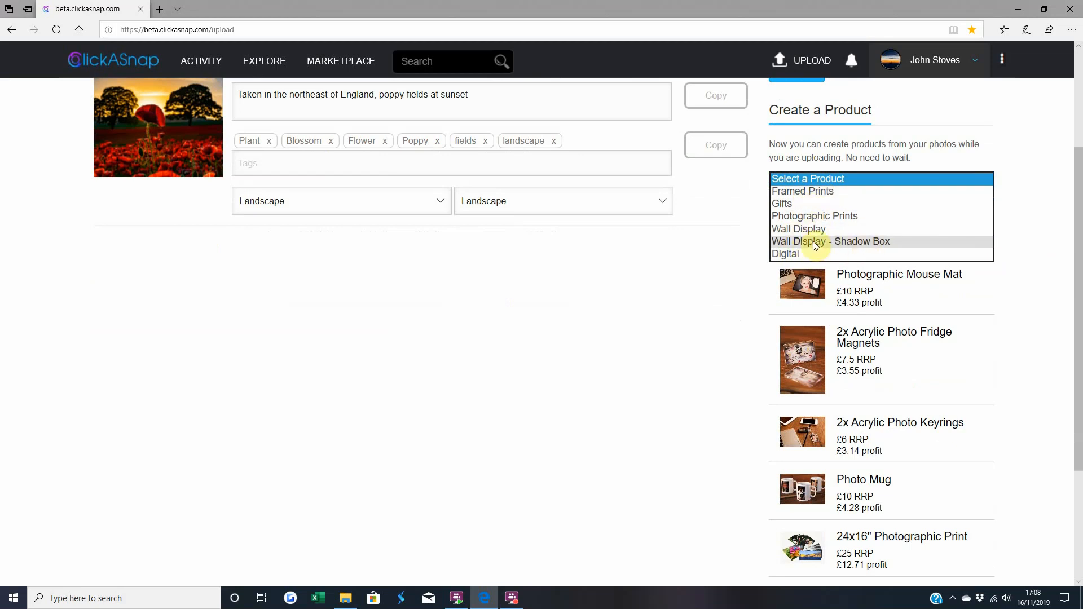
pyautogui.click(1033, 377)
pyautogui.scroll(3, 1033, 293)
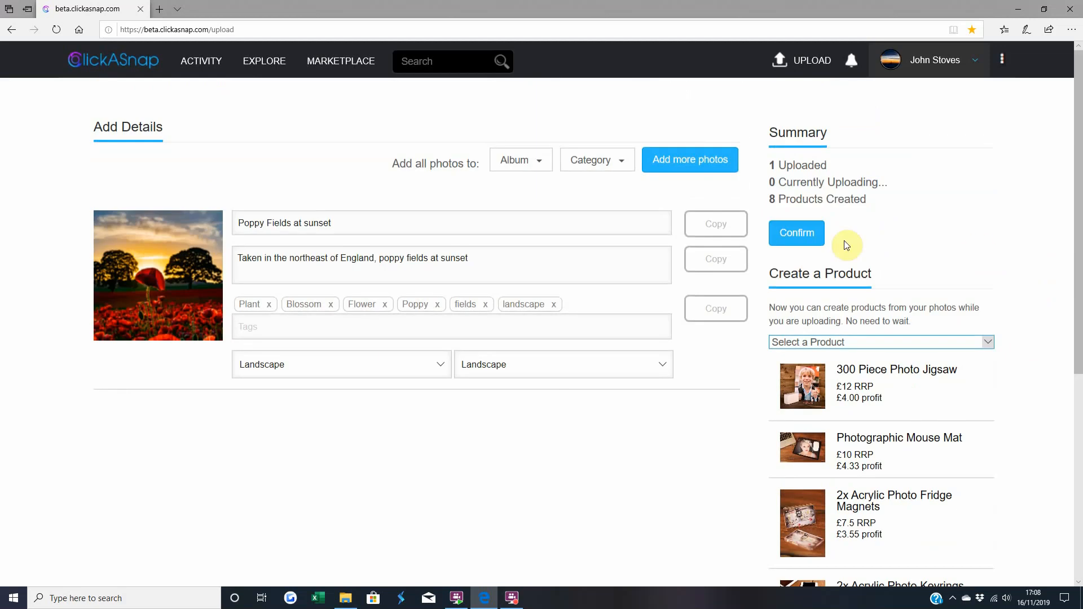
pyautogui.click(793, 233)
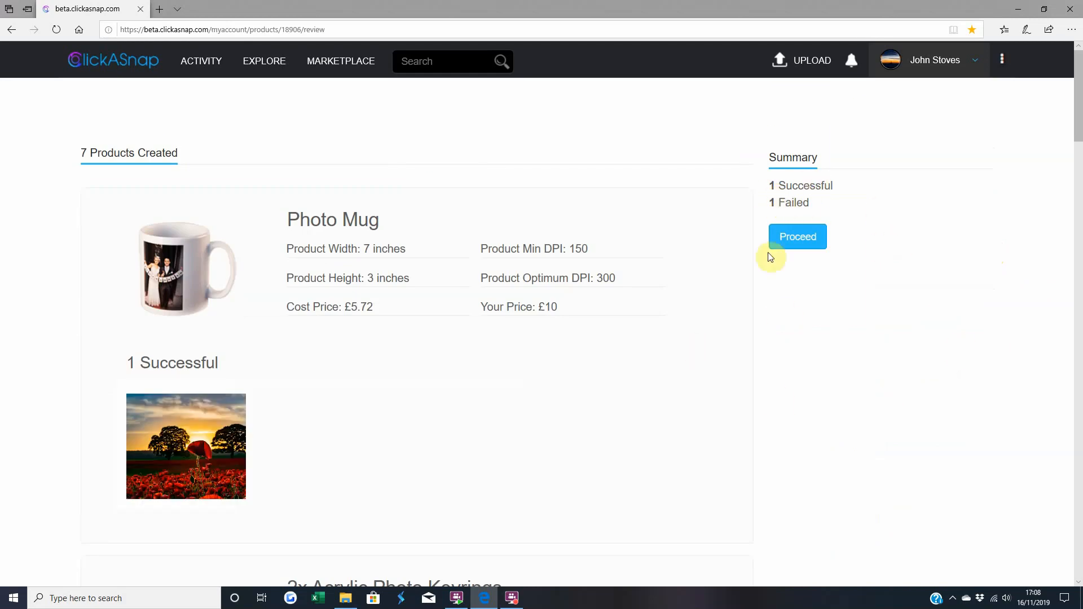
# - Examine each created product's dimensions, DPI requirements, cost and selling price on the review page, and whether its creation succeeded
pyautogui.scroll(-5, 489, 392)
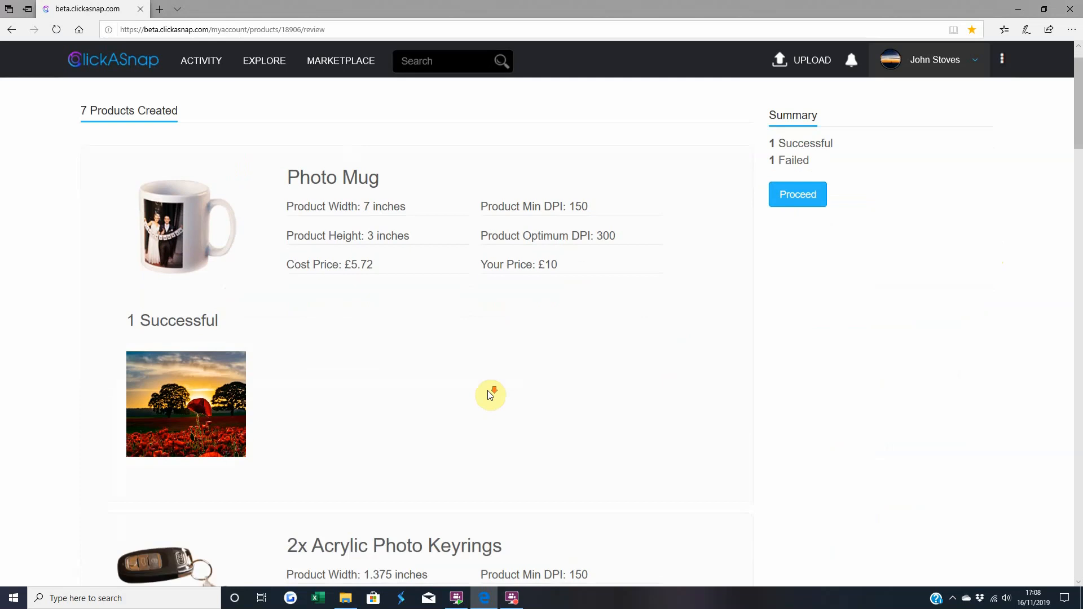
pyautogui.scroll(-13, 458, 390)
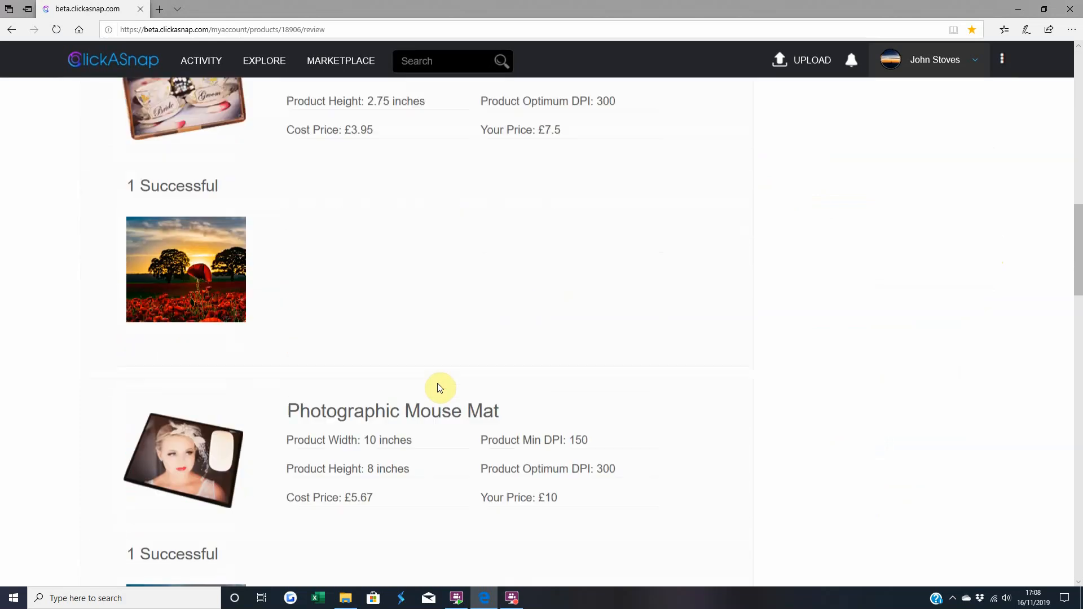
pyautogui.scroll(-17, 440, 388)
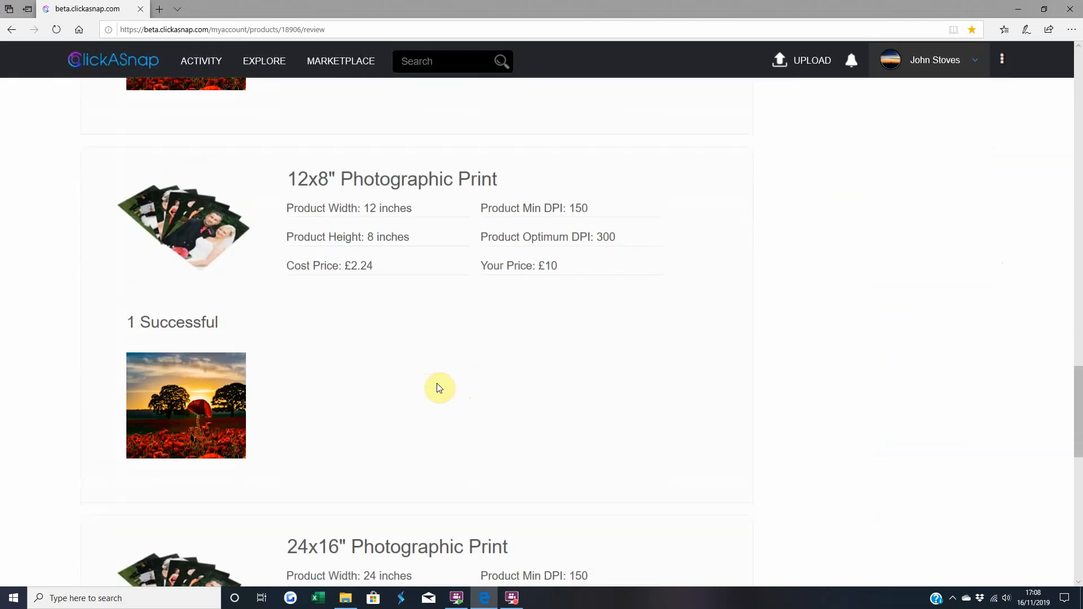
pyautogui.scroll(-3, 441, 388)
pyautogui.scroll(5, 440, 388)
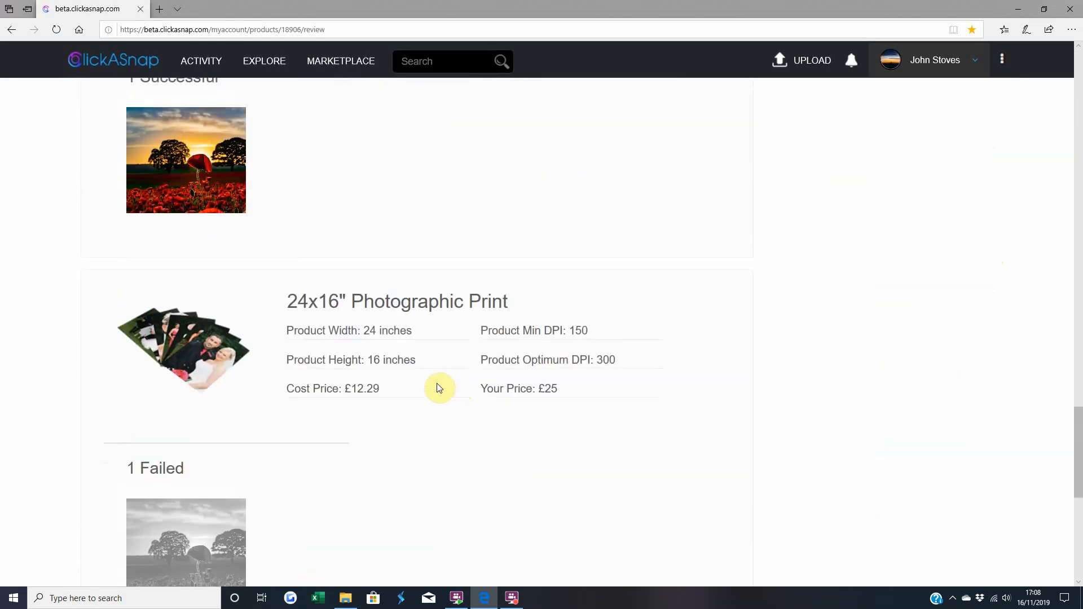
pyautogui.scroll(-1, 440, 388)
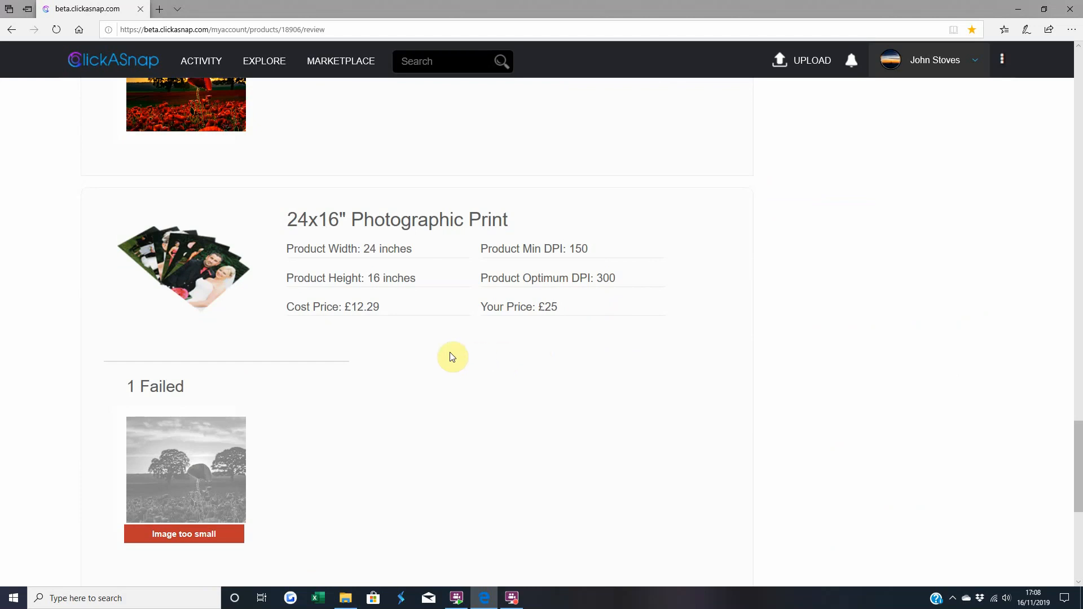
pyautogui.scroll(-3, 453, 357)
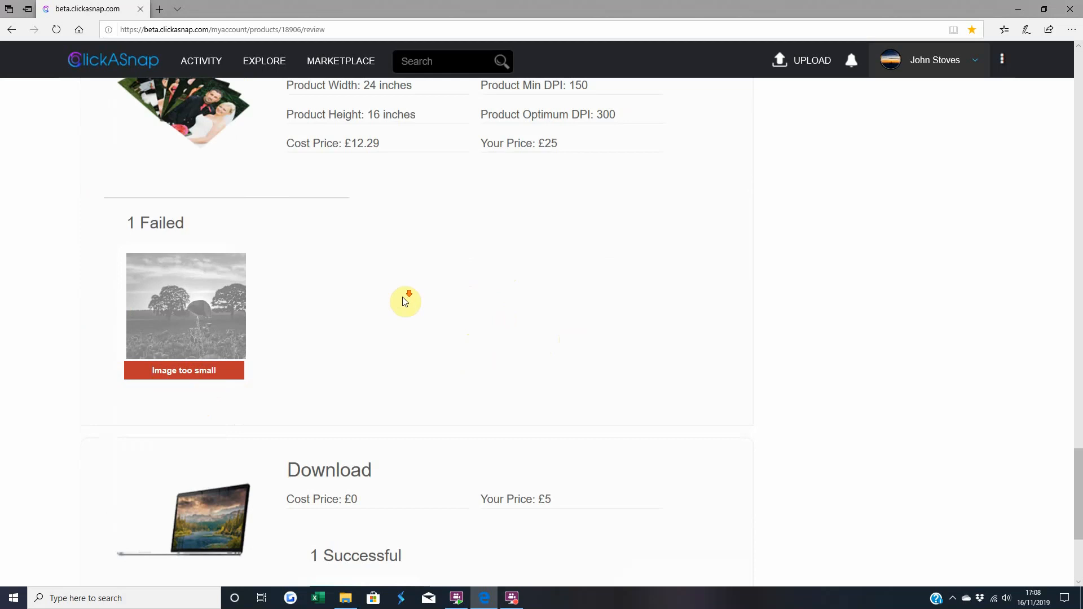
pyautogui.scroll(-4, 444, 350)
pyautogui.scroll(15, 472, 387)
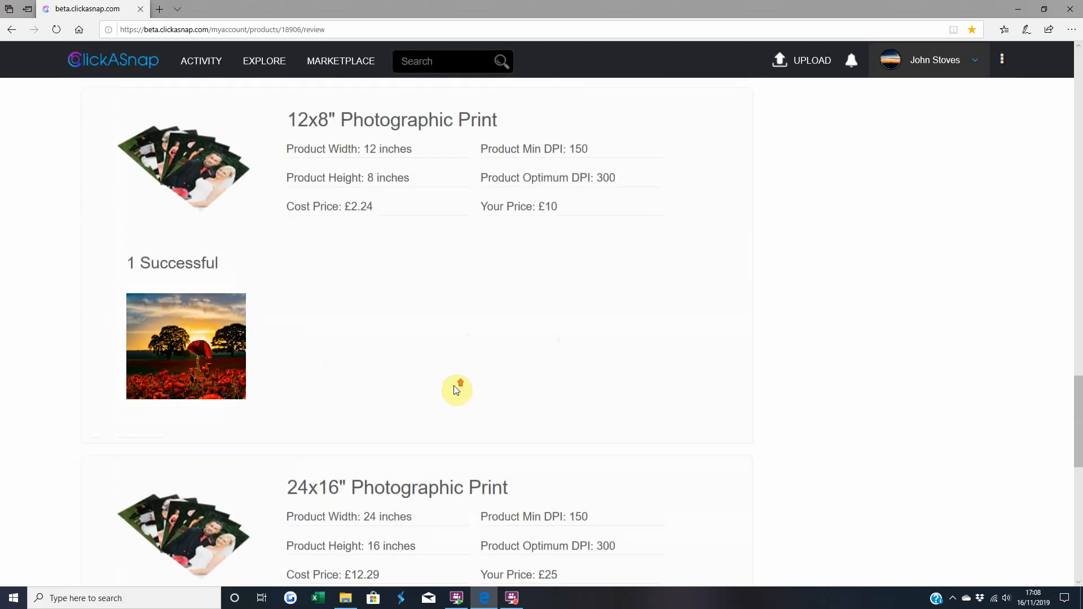
pyautogui.scroll(20, 457, 390)
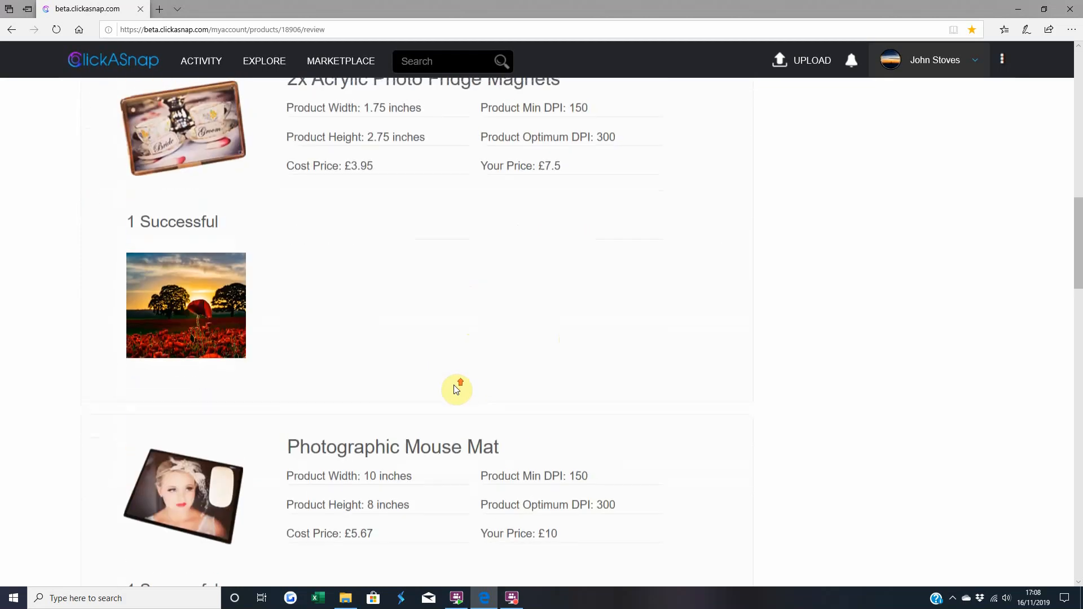
pyautogui.scroll(6, 450, 386)
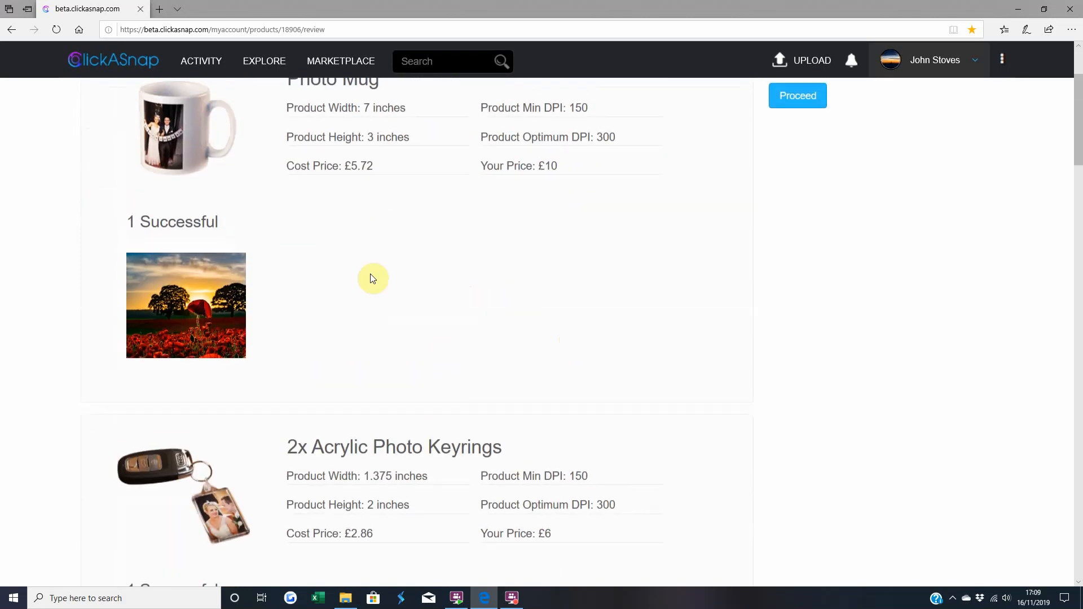
pyautogui.scroll(3, 607, 326)
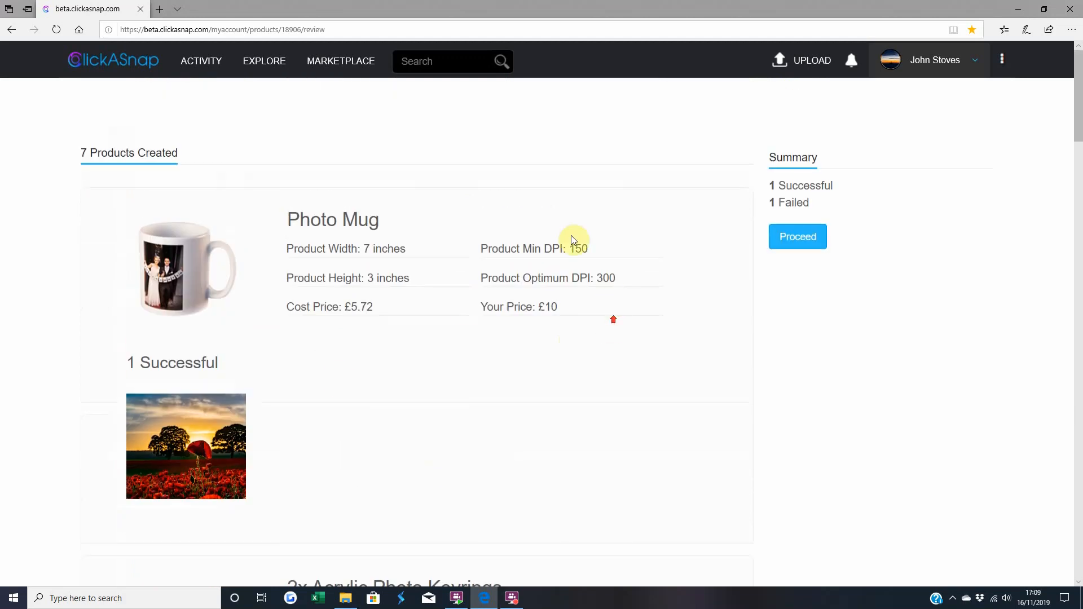
# - Proceed from the product review to the shop's product overview and show the products attached to the poppy field photo
pyautogui.click(800, 237)
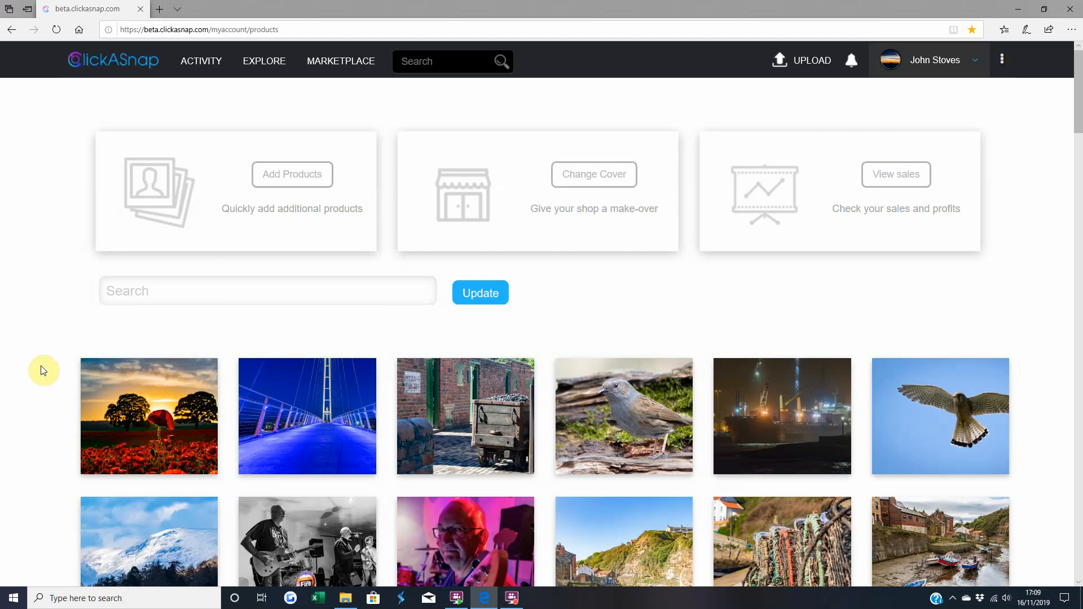
pyautogui.scroll(-7, 44, 371)
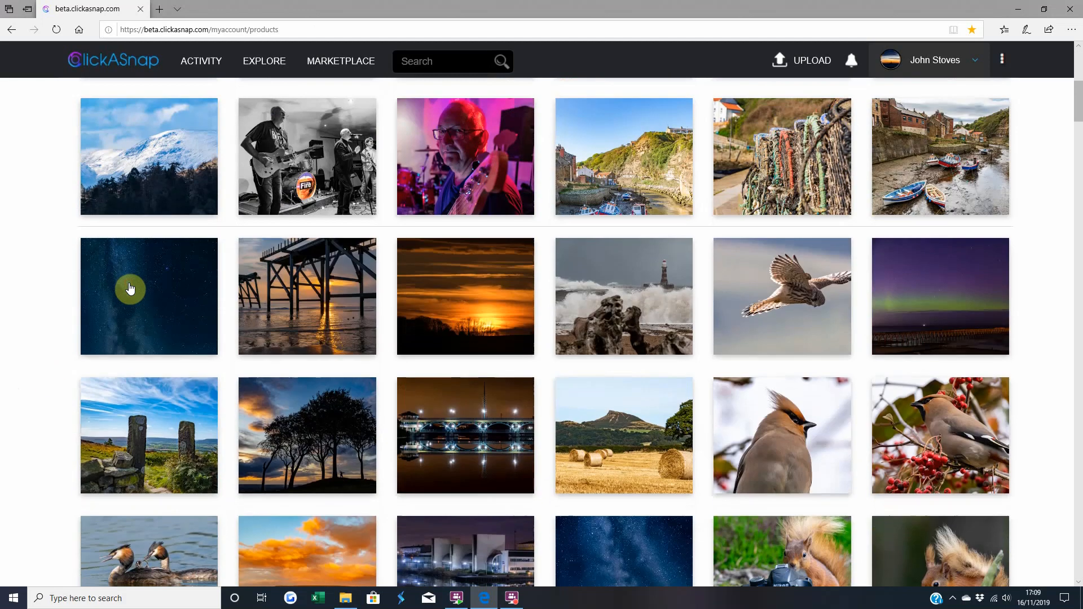
pyautogui.scroll(4, 131, 288)
pyautogui.click(130, 288)
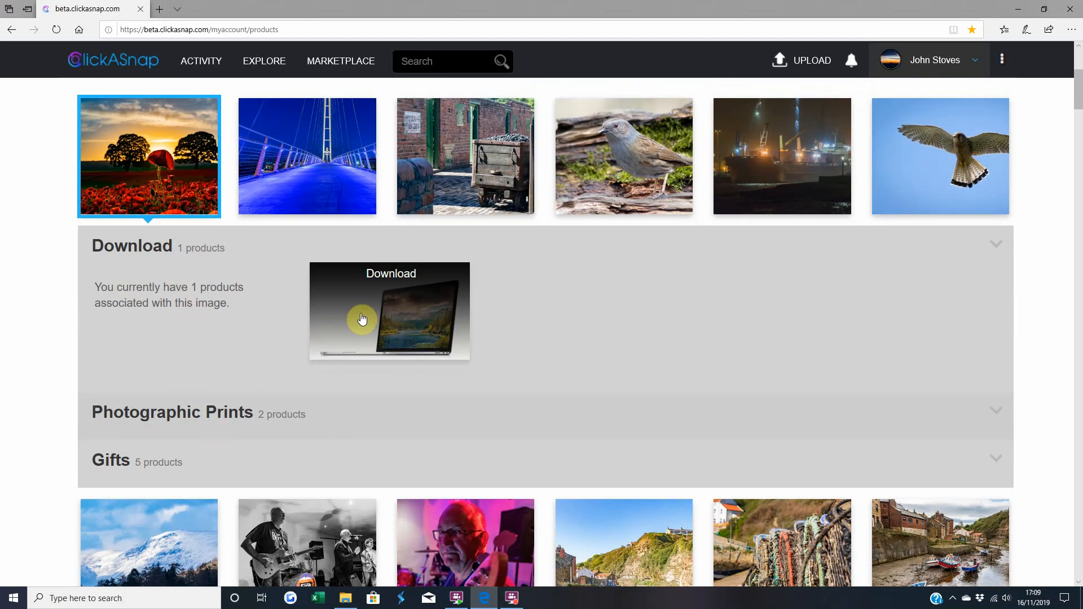
# - Expand the Photographic Prints and Gifts groups of the poppy field photo to view the products in each
pyautogui.click(280, 419)
pyautogui.scroll(-3, 325, 451)
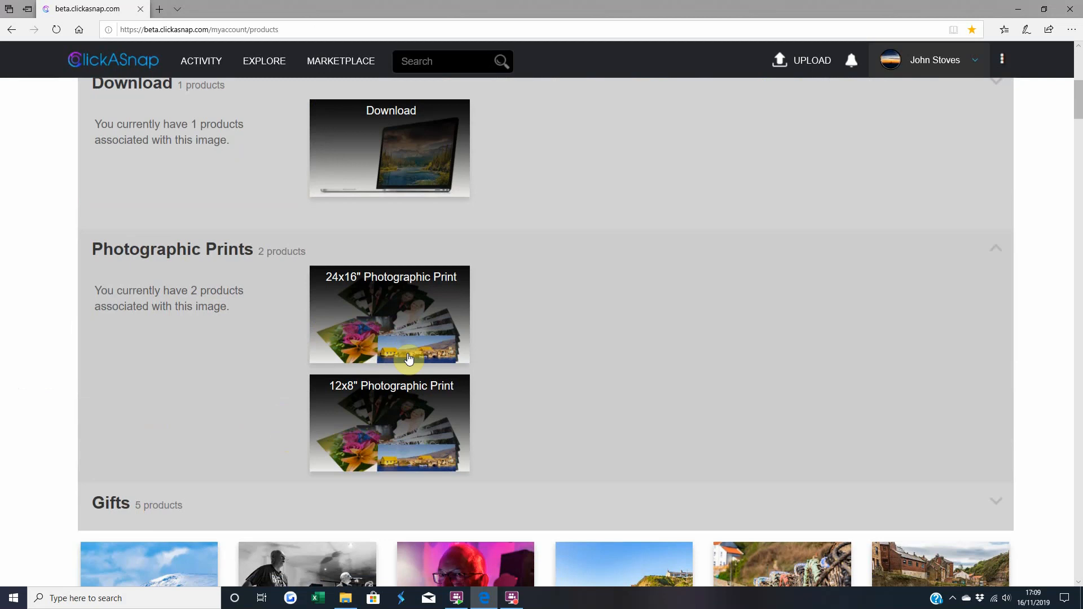
pyautogui.click(164, 507)
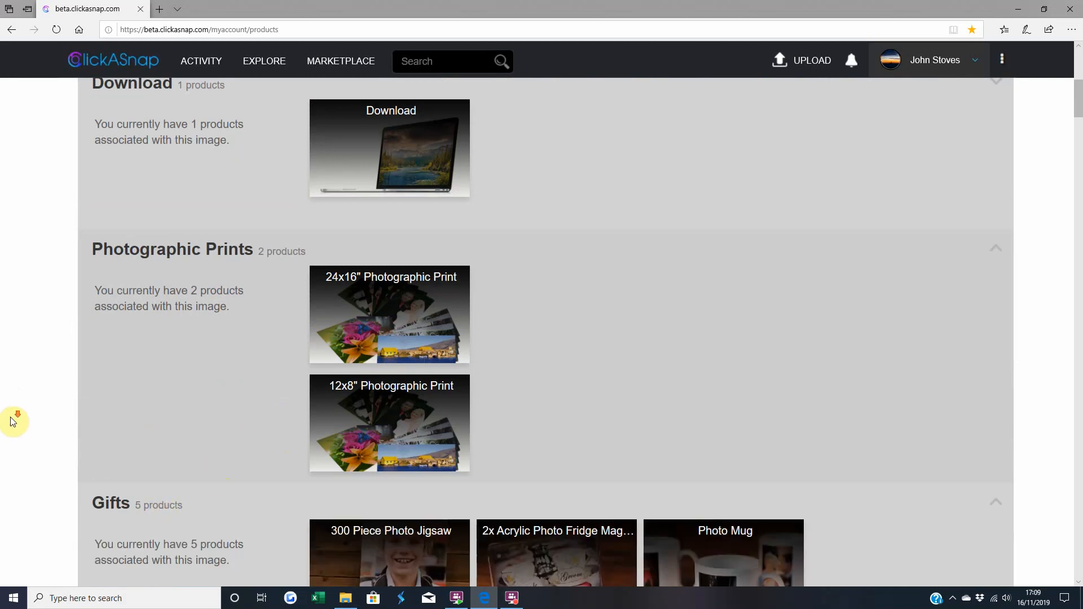
pyautogui.scroll(-4, 12, 429)
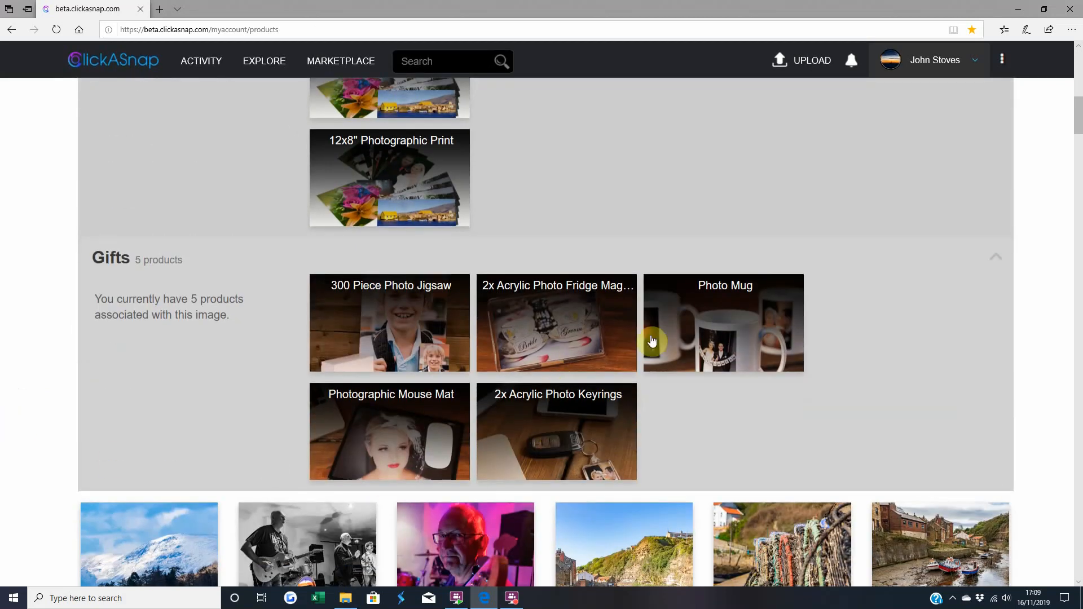
pyautogui.scroll(15, 56, 438)
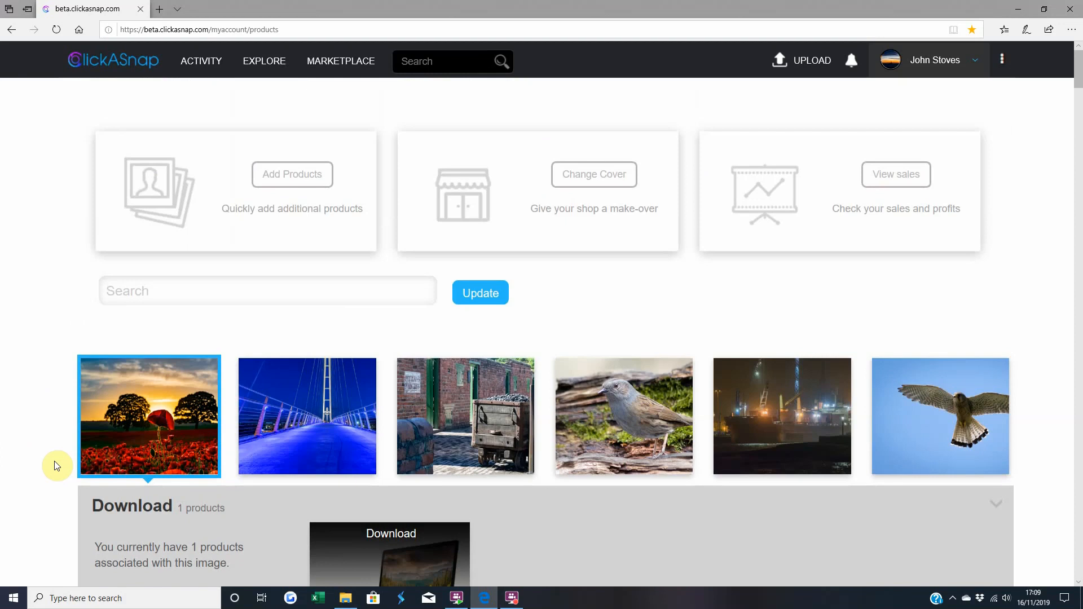
pyautogui.click(41, 478)
pyautogui.scroll(-3, 41, 479)
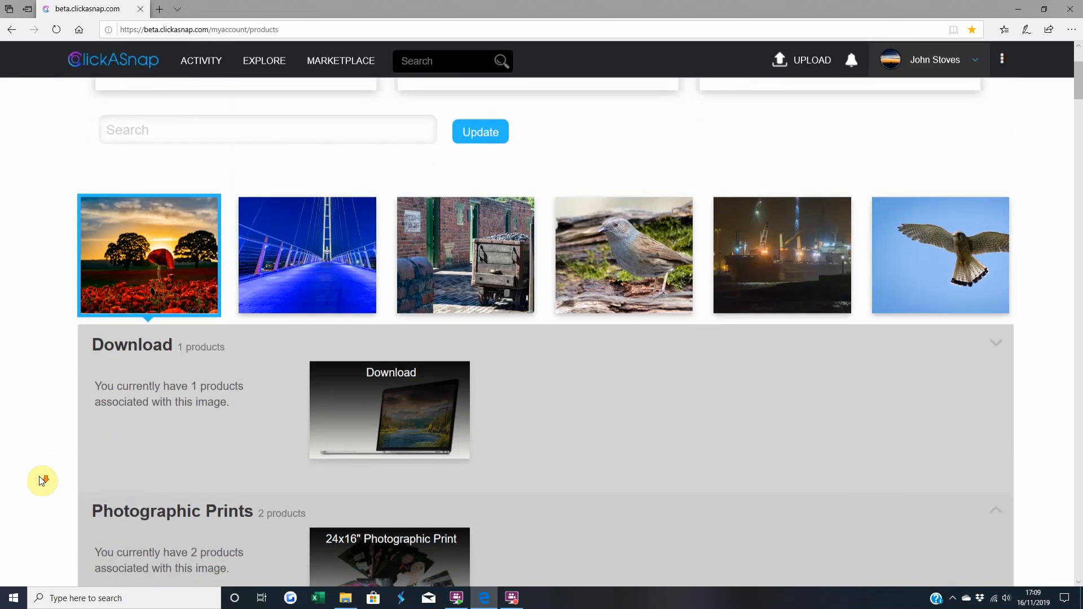
pyautogui.scroll(3, 41, 480)
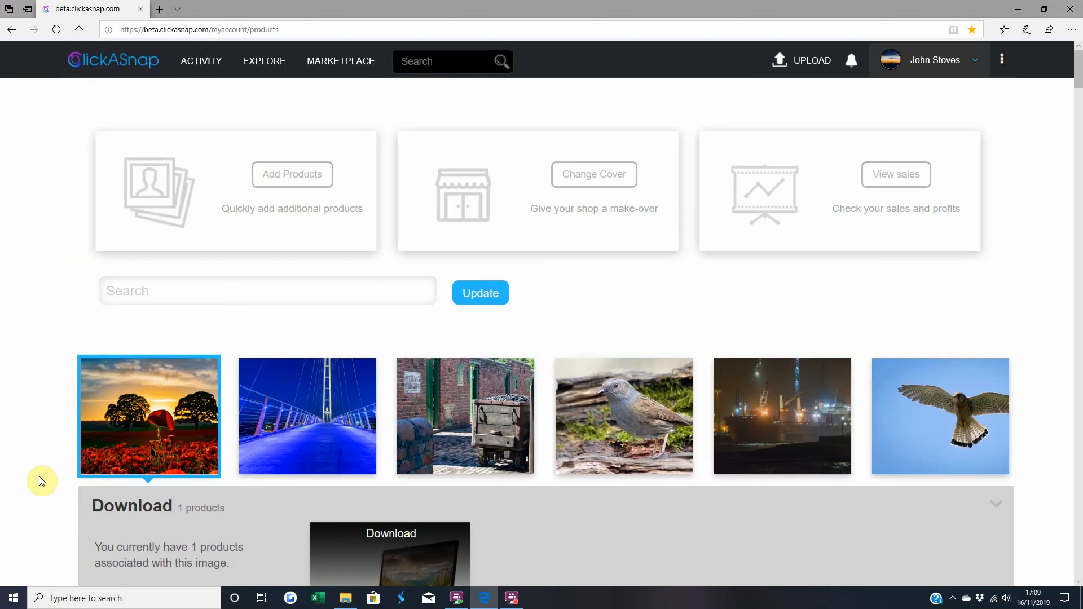